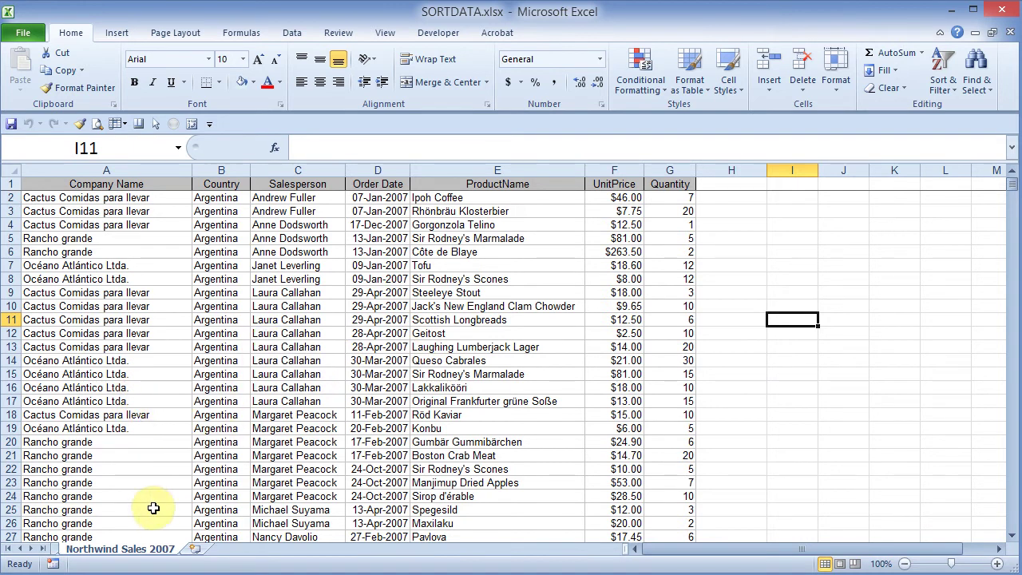
# Check the Northwind sales data from the Company Name header down to its last row
pyautogui.click(106, 346)
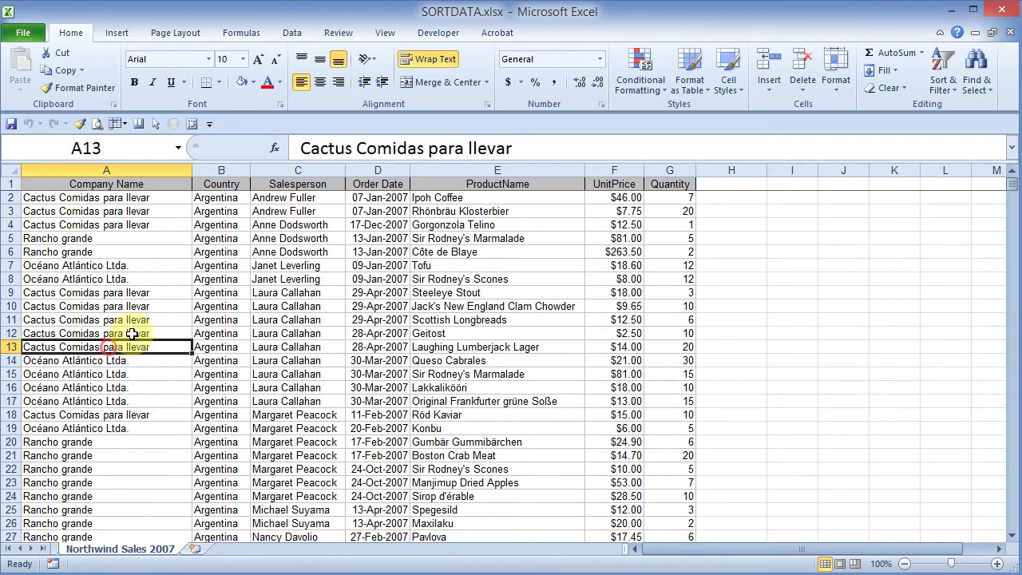
pyautogui.hotkey('ctrl', 'Down')
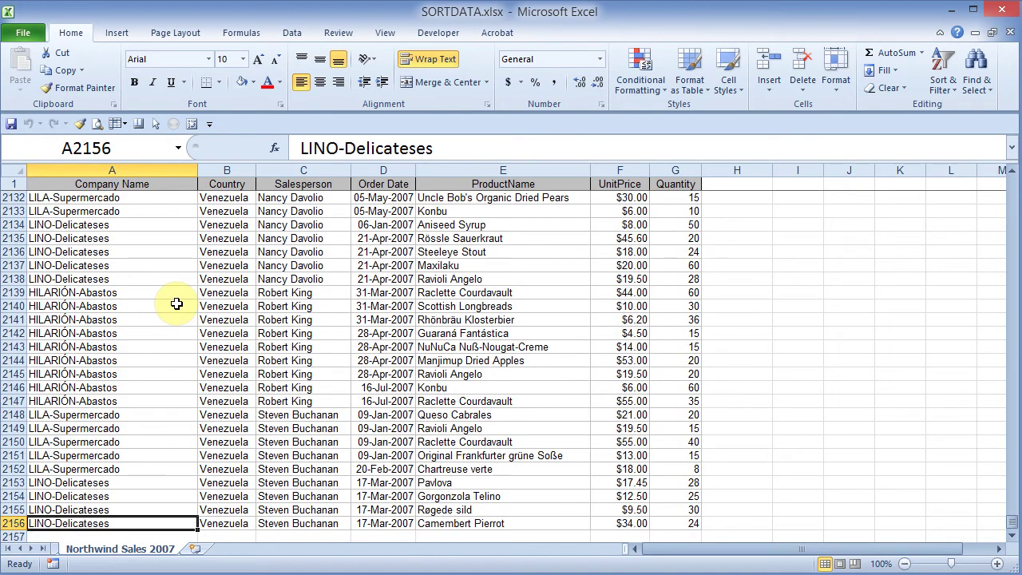
pyautogui.hotkey('ctrl', 'Up')
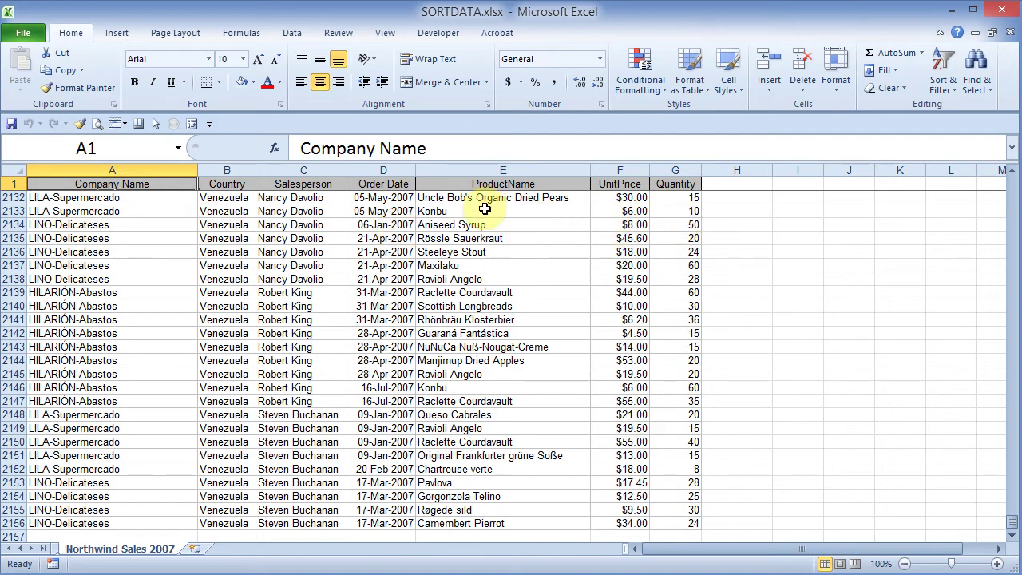
pyautogui.click(300, 289)
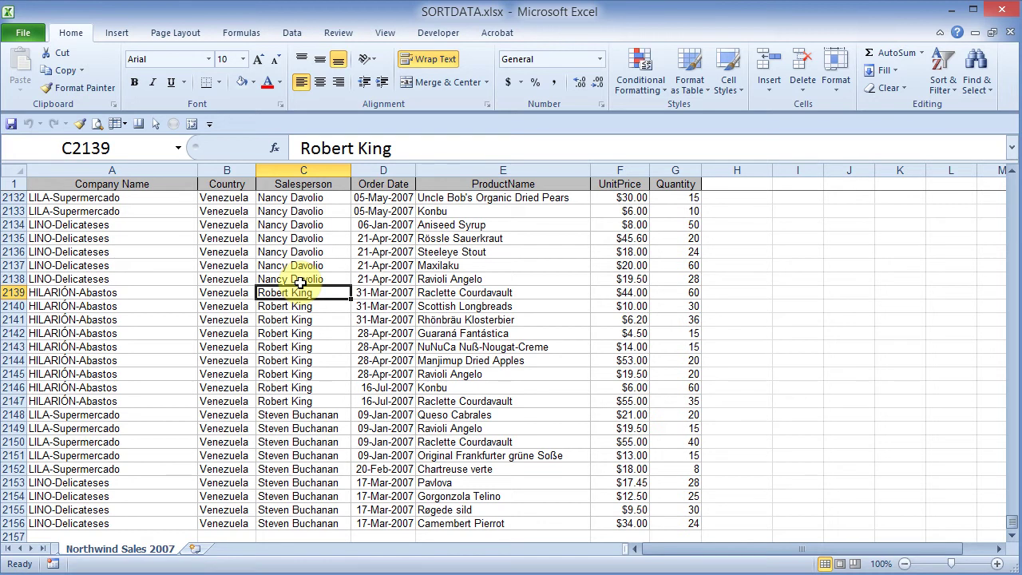
# Convert the A1:G2156 data range into Table1 with headers
pyautogui.click(263, 360)
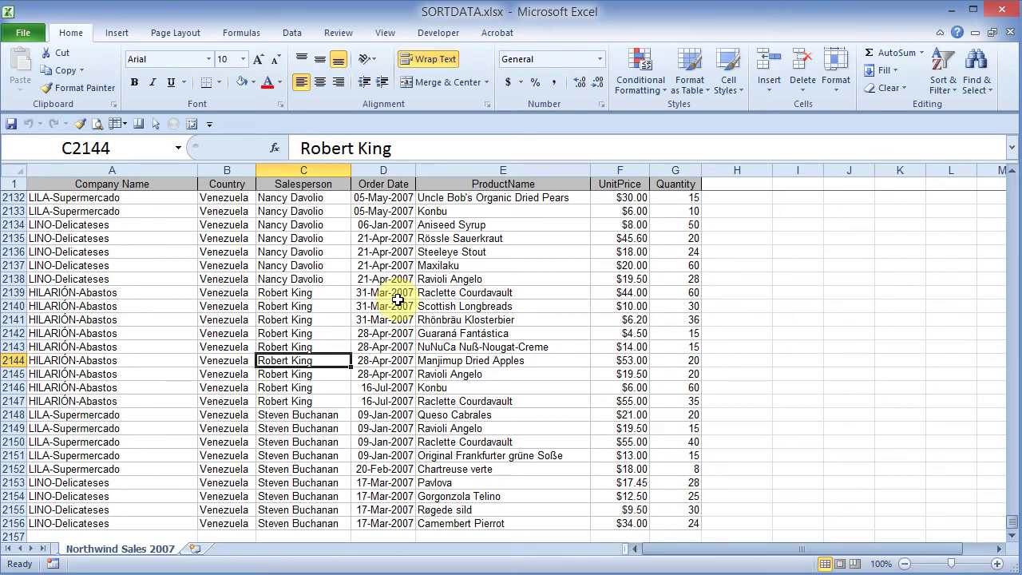
pyautogui.hotkey('ctrl', 't')
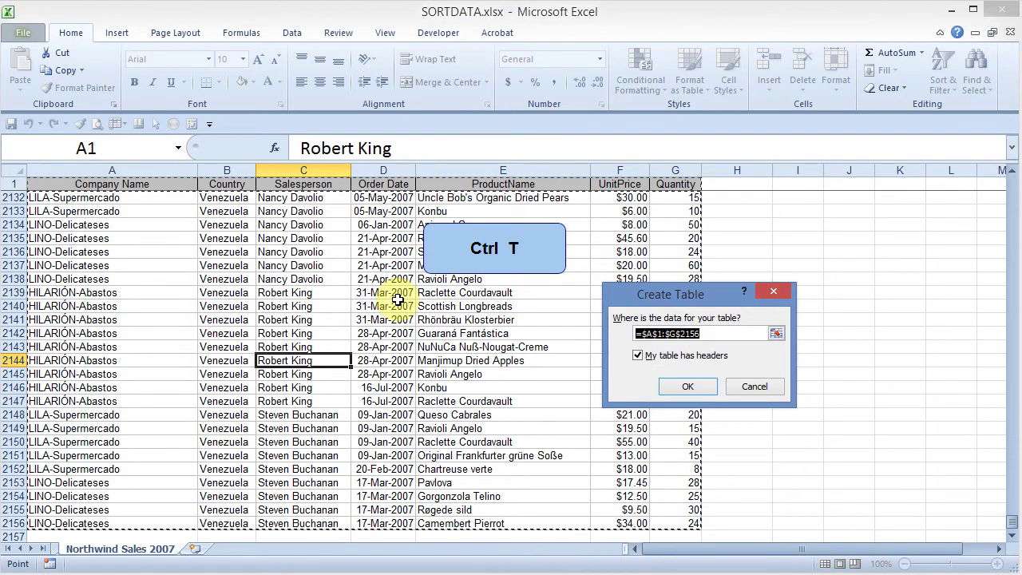
pyautogui.click(686, 387)
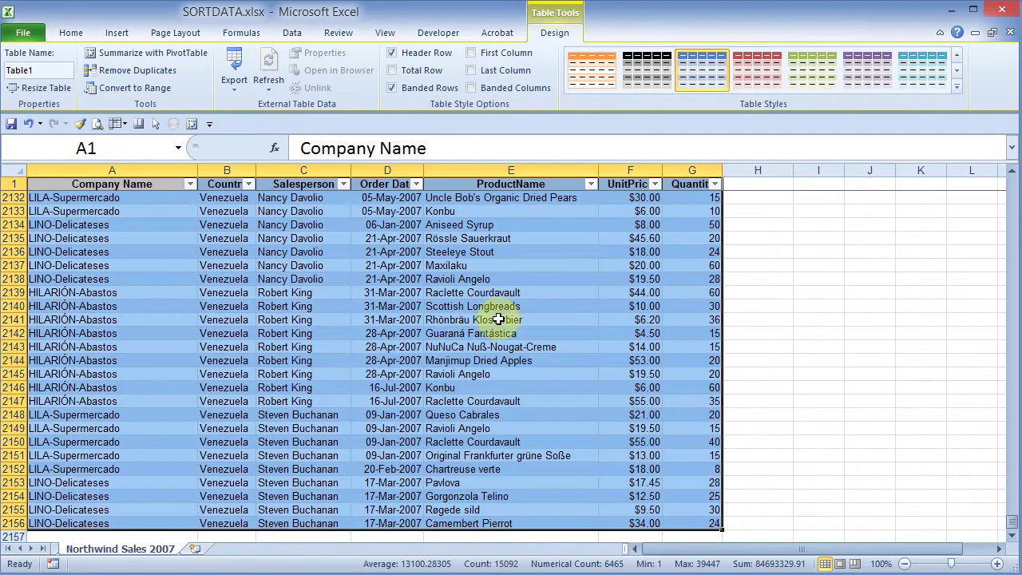
pyautogui.click(427, 294)
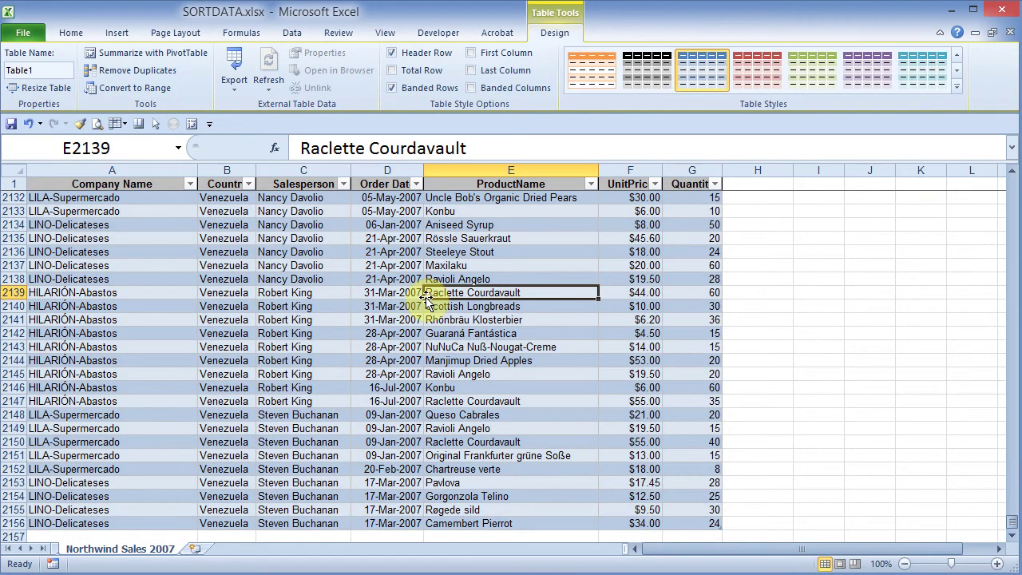
pyautogui.hotkey('ctrl', 'Home')
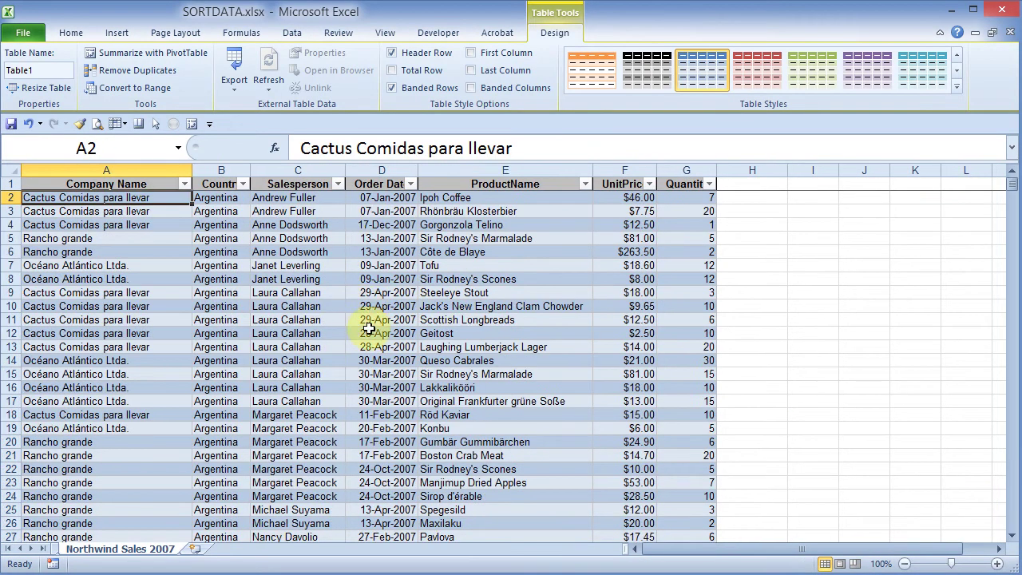
pyautogui.click(330, 333)
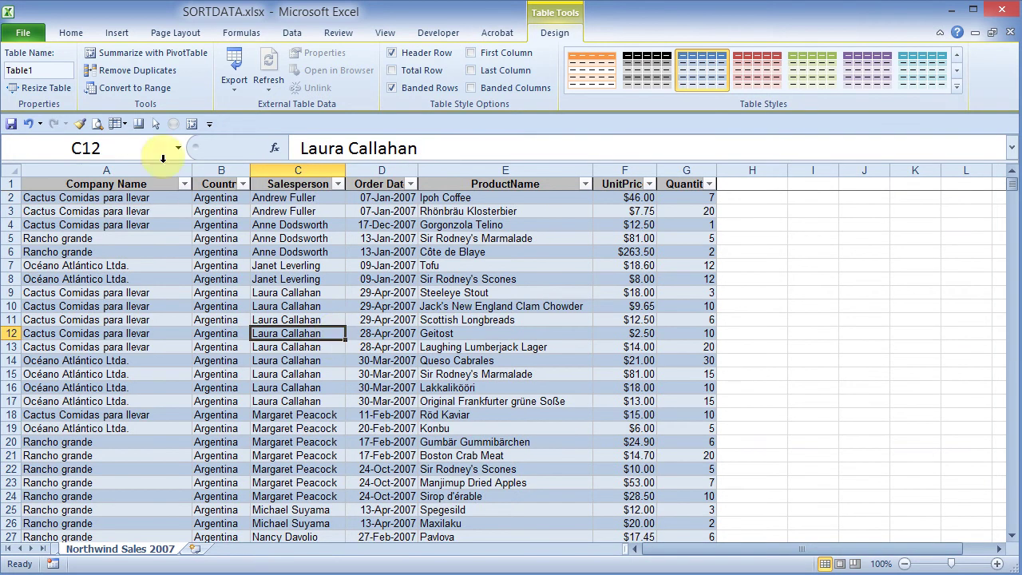
pyautogui.click(116, 33)
# Insert a PivotTable from Table1 on a new sheet, with Salesperson as rows and Order Date as columns
pyautogui.click(47, 80)
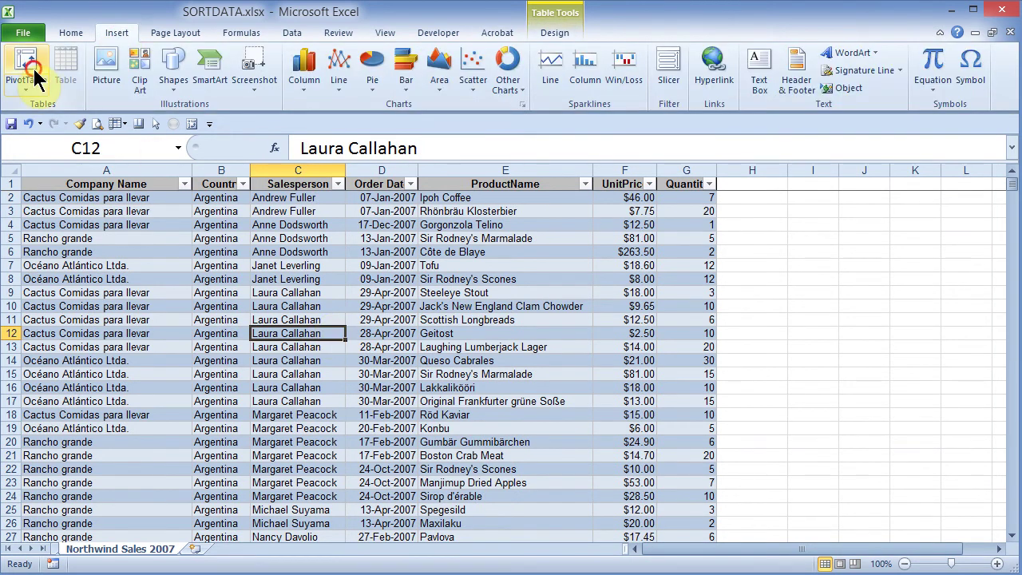
pyautogui.click(746, 438)
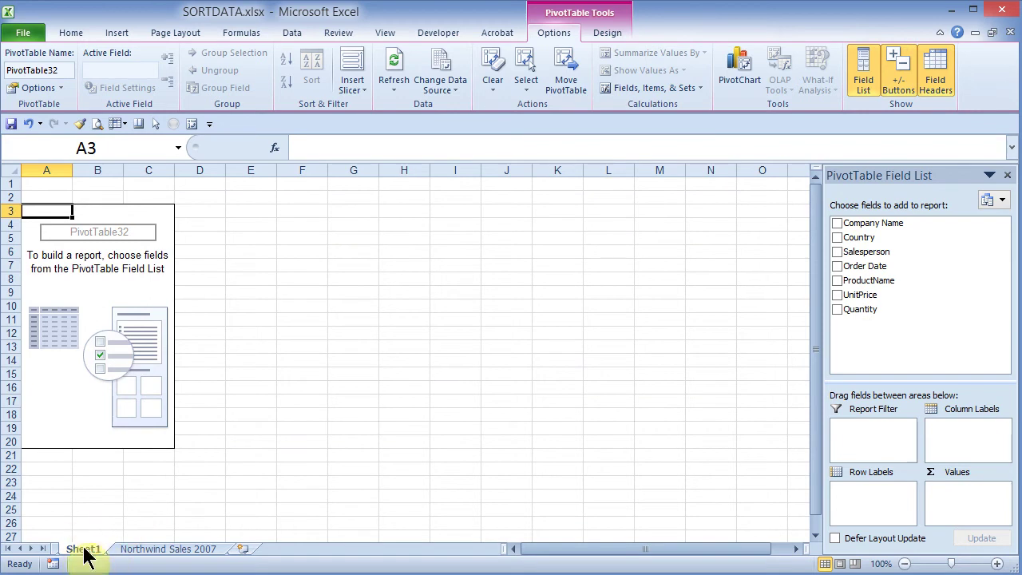
pyautogui.click(153, 551)
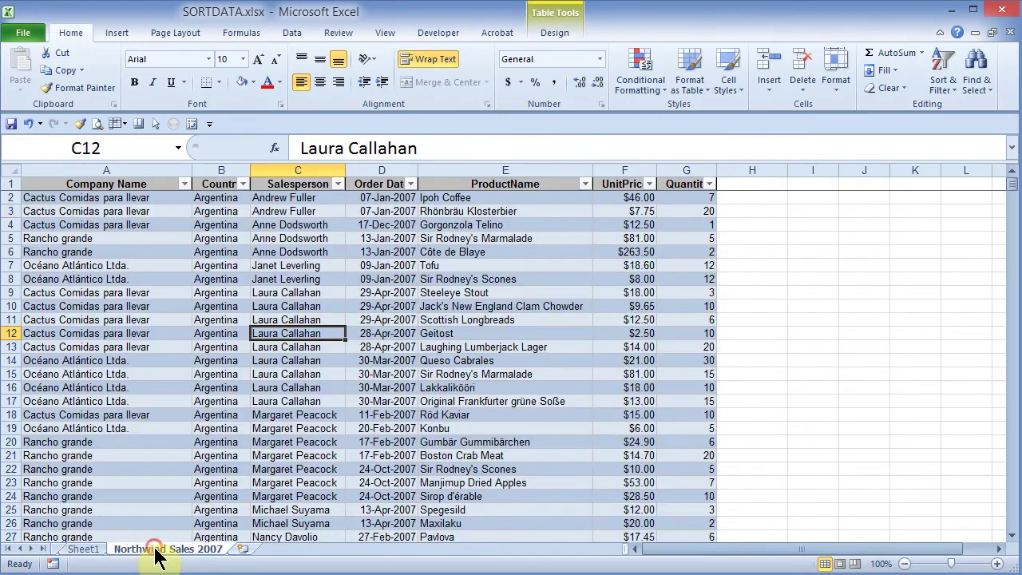
pyautogui.click(87, 550)
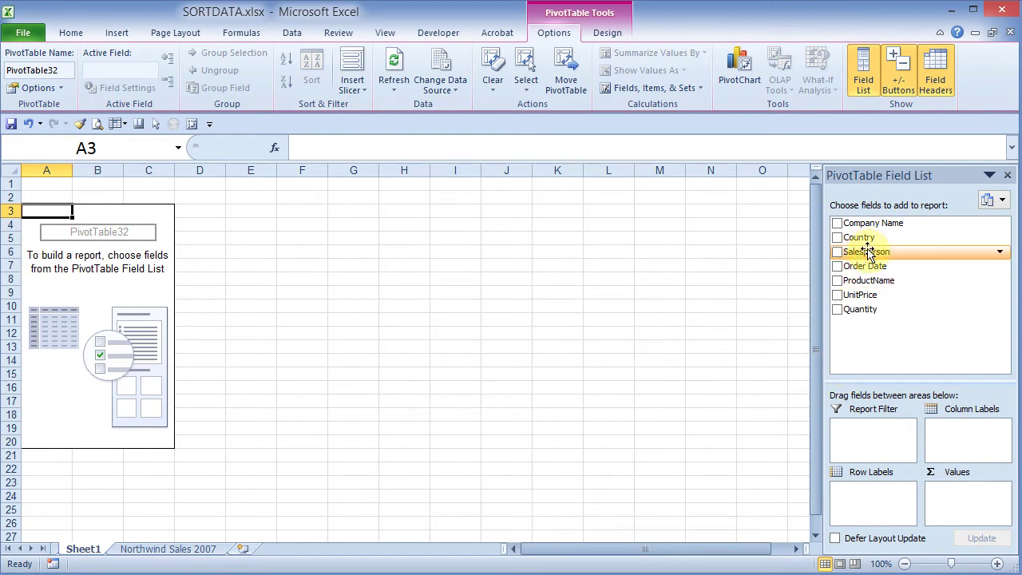
pyautogui.moveTo(866, 251); pyautogui.dragTo(866, 495)
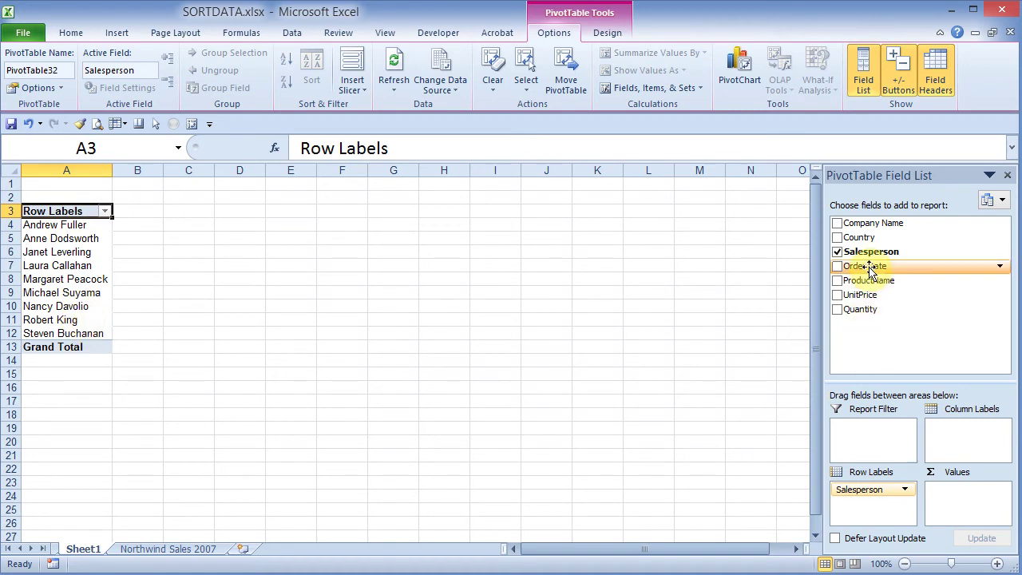
pyautogui.moveTo(870, 270); pyautogui.dragTo(955, 440)
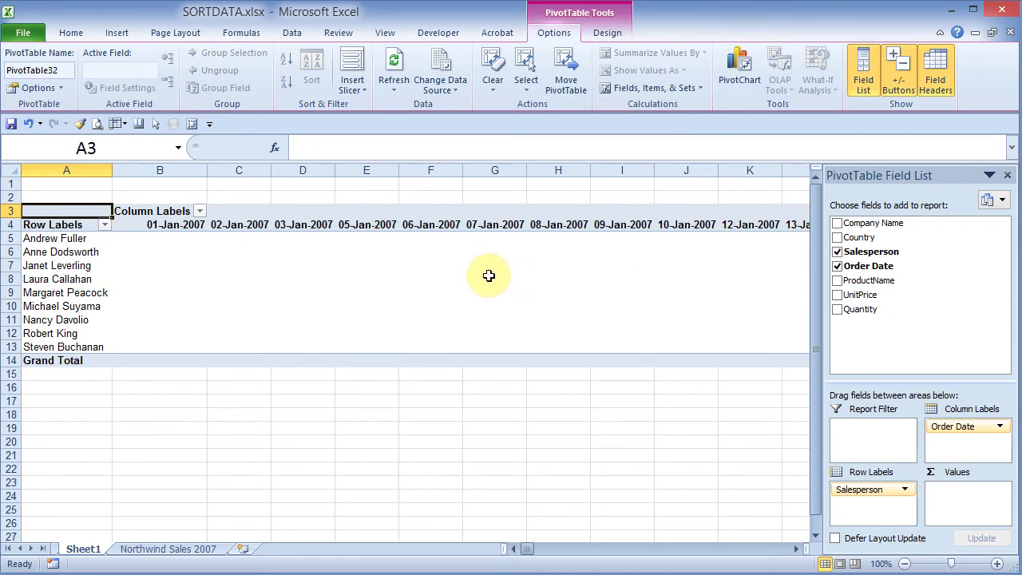
# Group the pivot's order-date columns by Months so they run Jan through Dec
pyautogui.click(373, 217)
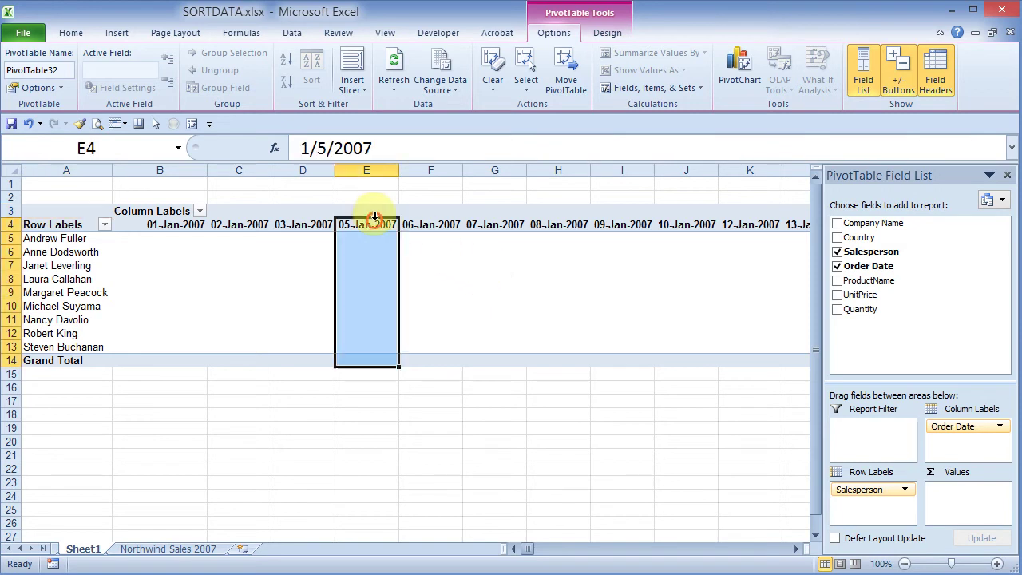
pyautogui.click(374, 225)
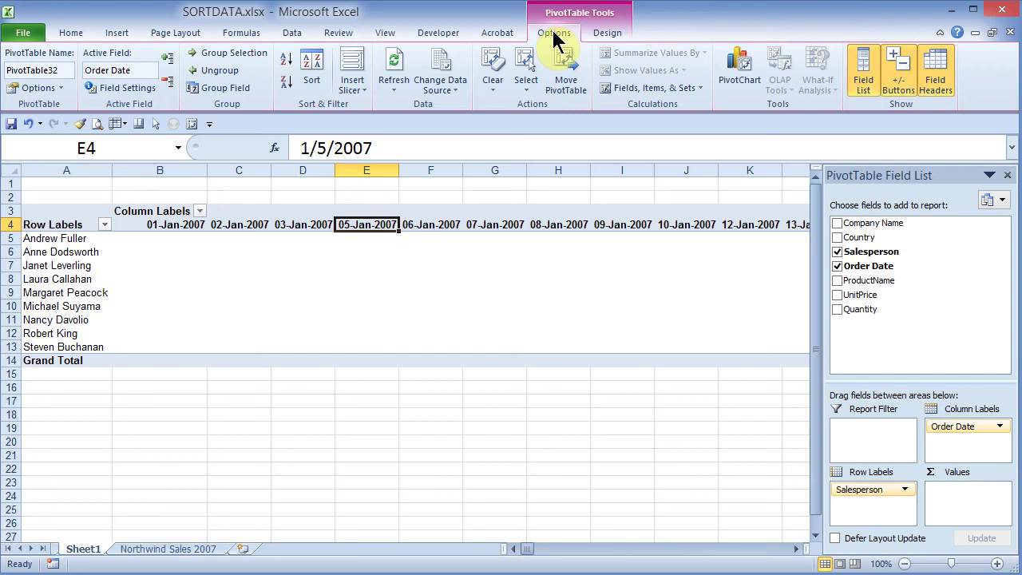
pyautogui.click(226, 53)
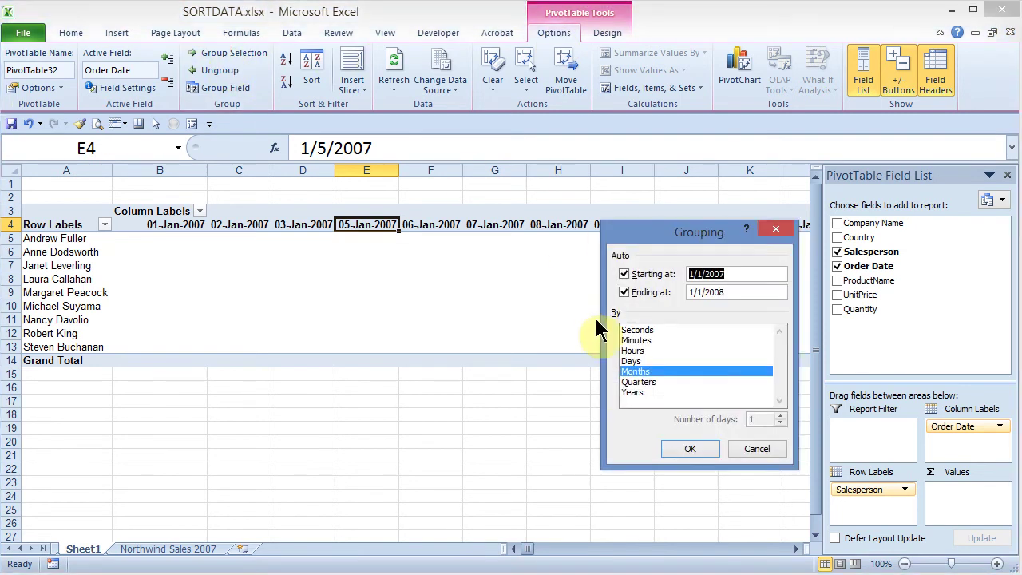
pyautogui.click(639, 382)
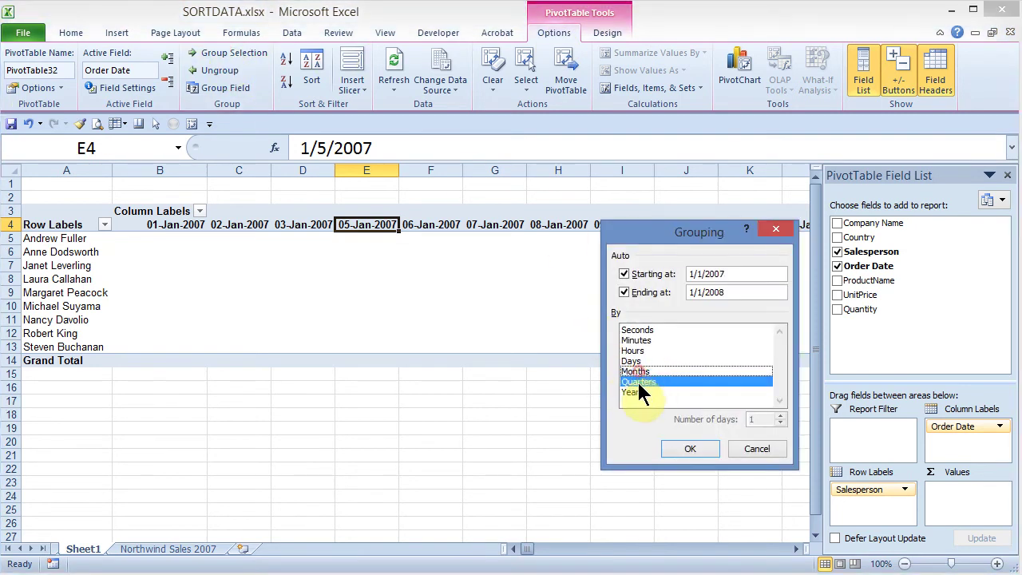
pyautogui.click(643, 373)
pyautogui.click(638, 382)
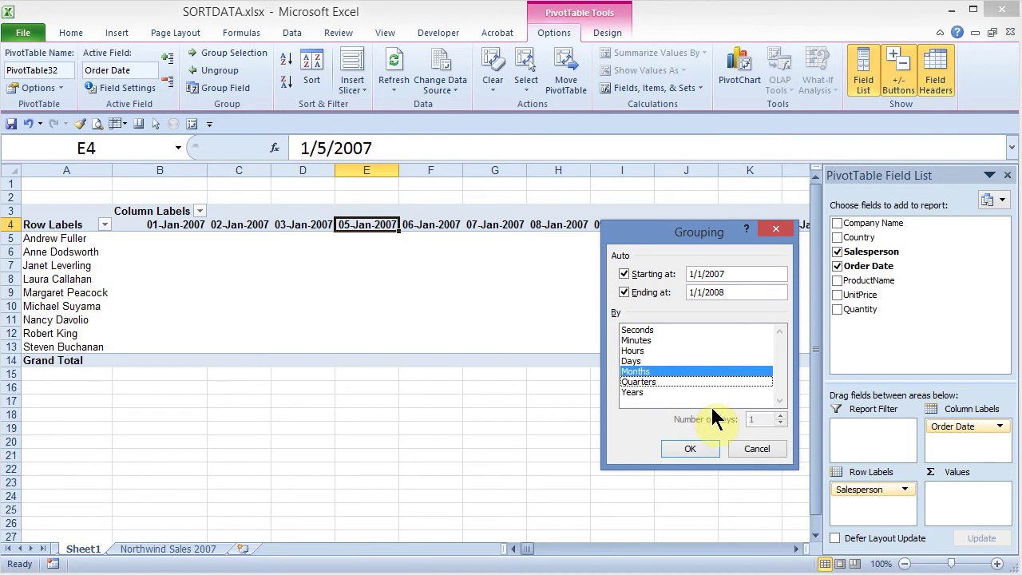
pyautogui.click(686, 444)
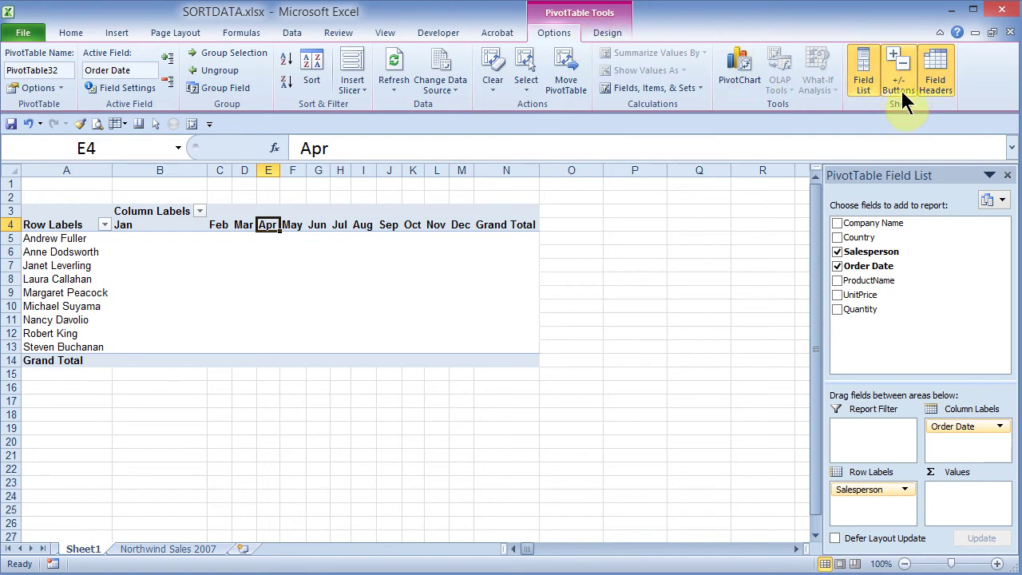
# Hide the pivot's field headers and turn Grand Totals off for rows and columns
pyautogui.click(940, 62)
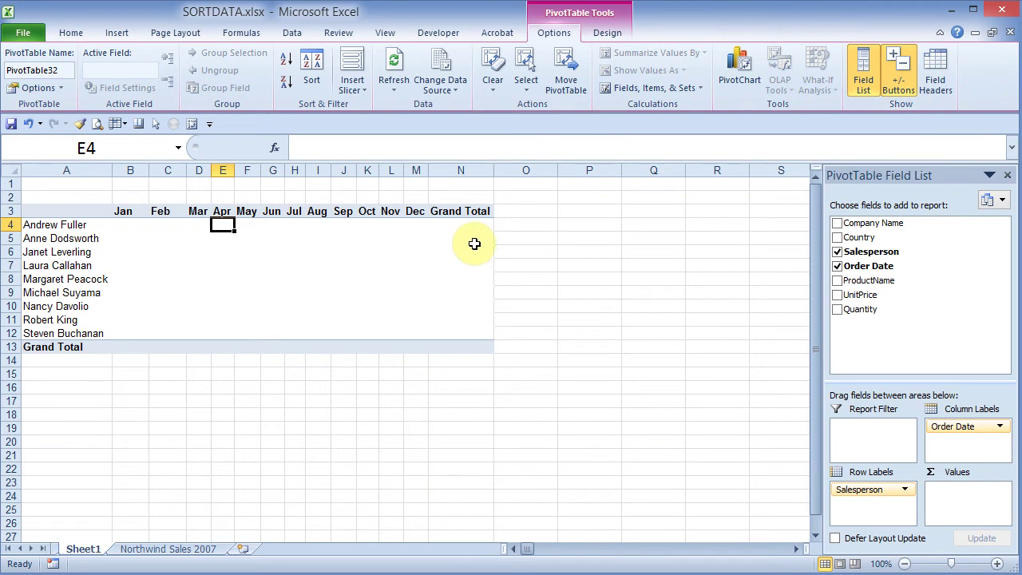
pyautogui.click(609, 33)
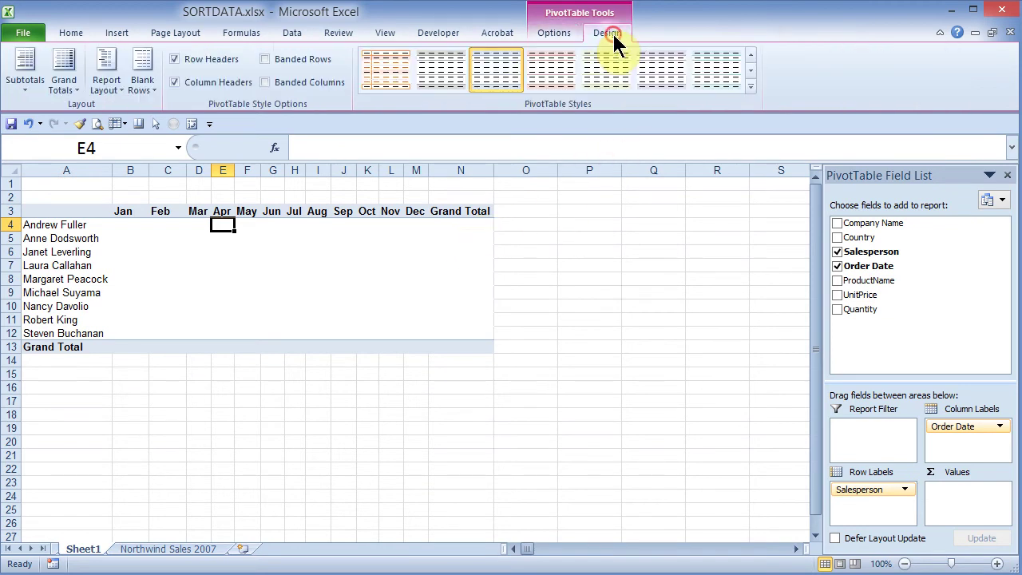
pyautogui.click(77, 86)
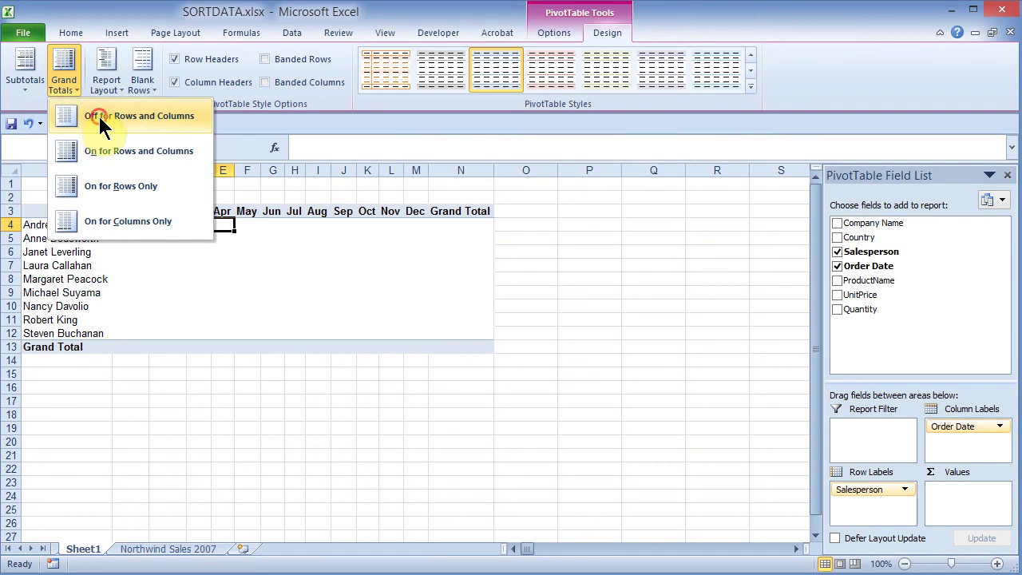
pyautogui.click(99, 118)
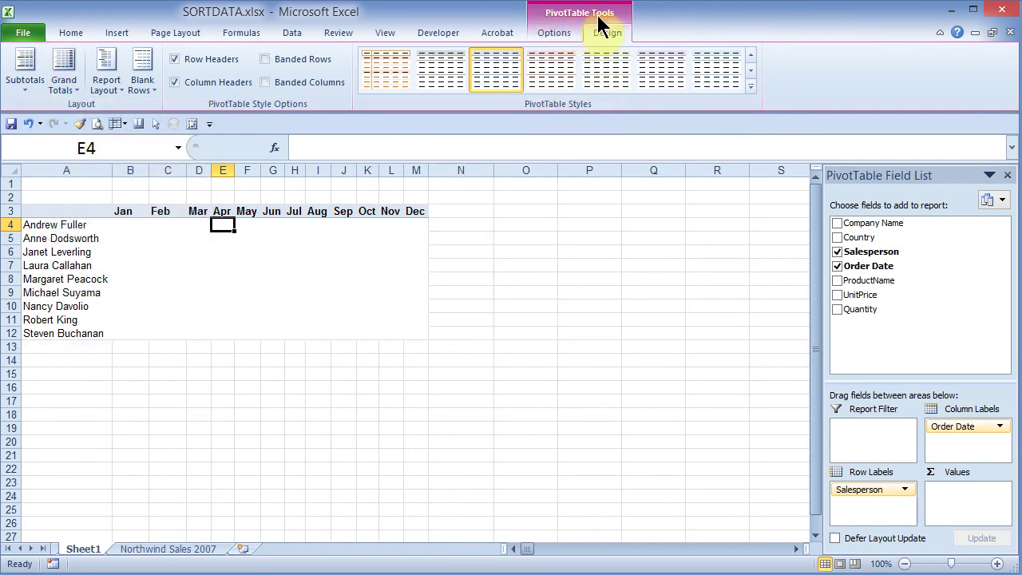
pyautogui.click(554, 32)
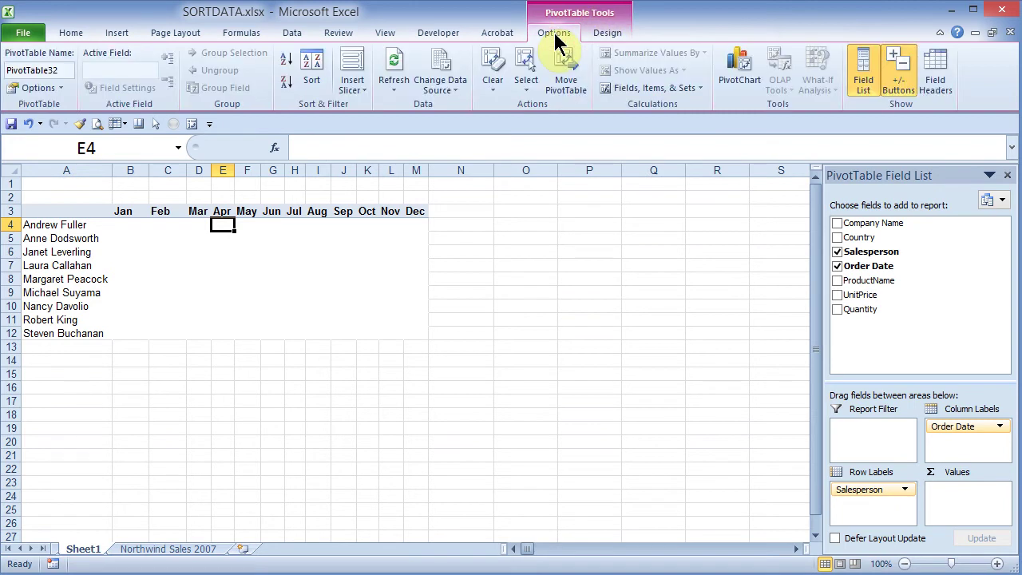
# Create calculated field CalcSales = UnitPrice*Quantity and place its sum in the pivot Values
pyautogui.click(675, 90)
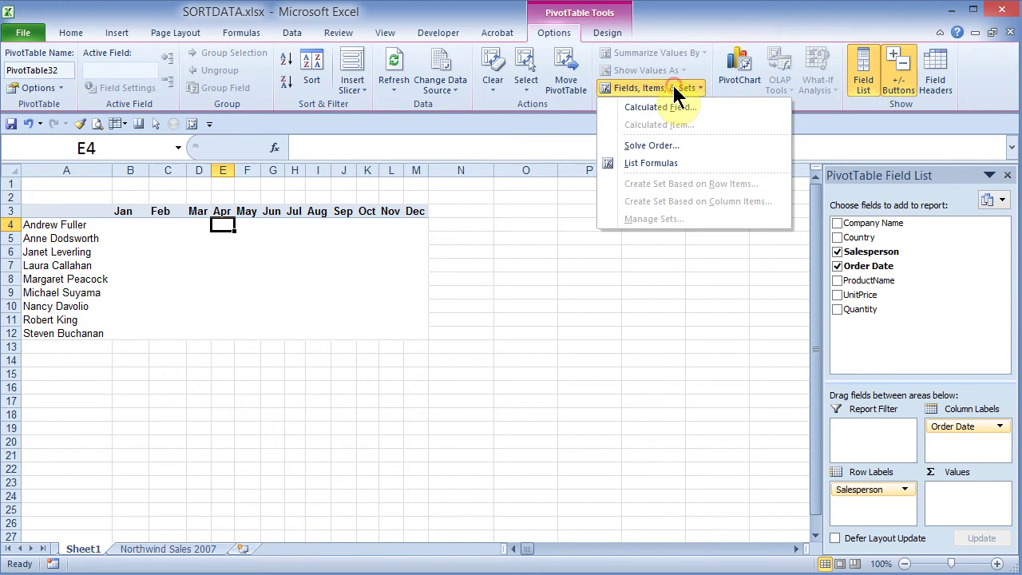
pyautogui.click(659, 109)
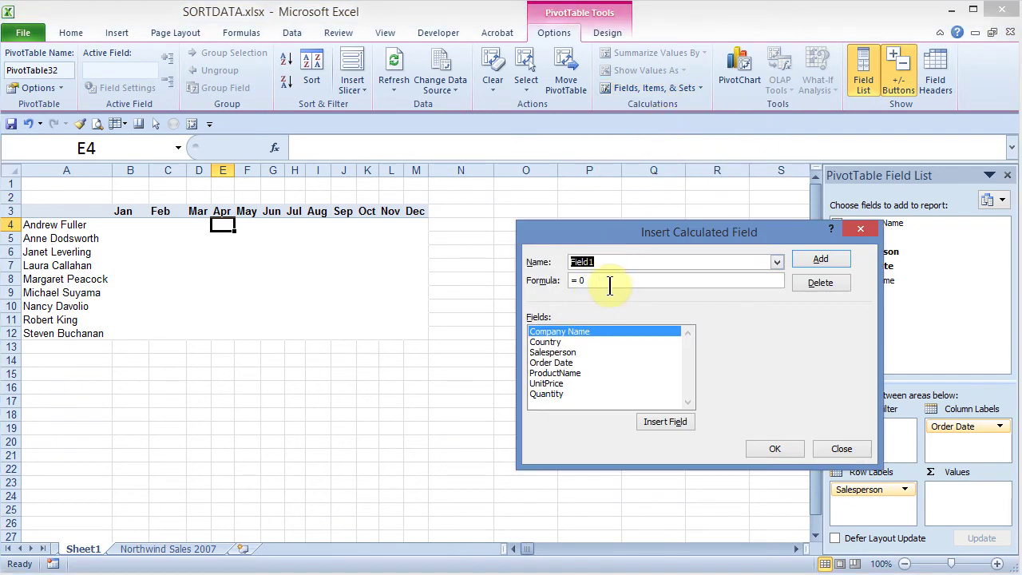
pyautogui.write('CalcSales')
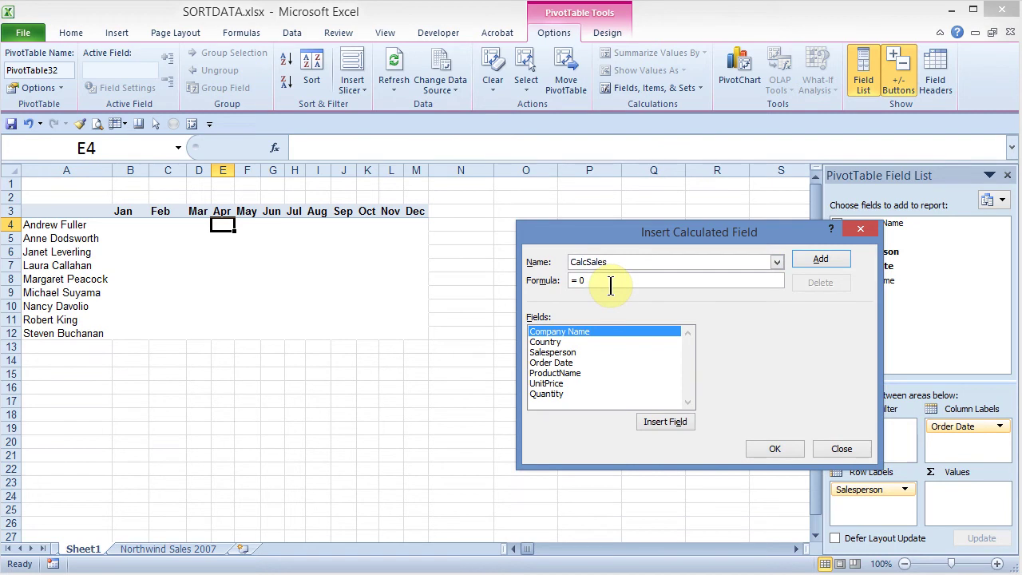
pyautogui.click(598, 279)
pyautogui.doubleClick(544, 384)
pyautogui.write('*')
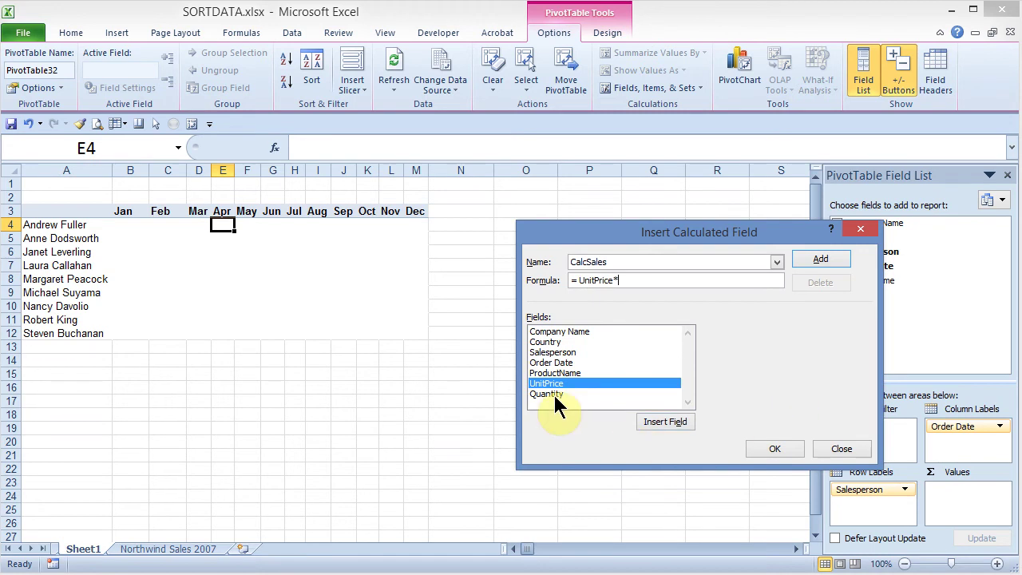
pyautogui.doubleClick(553, 393)
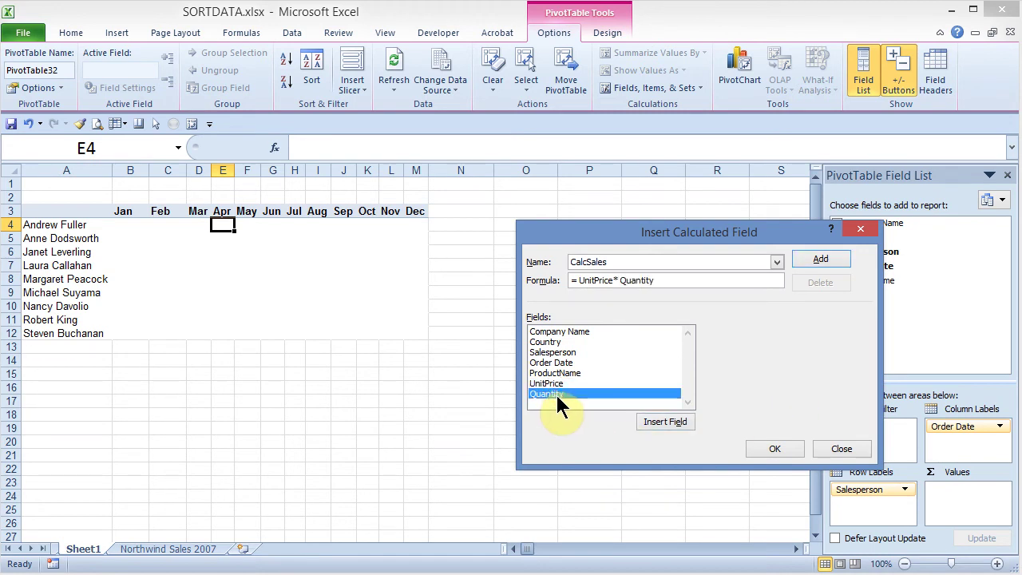
pyautogui.click(771, 451)
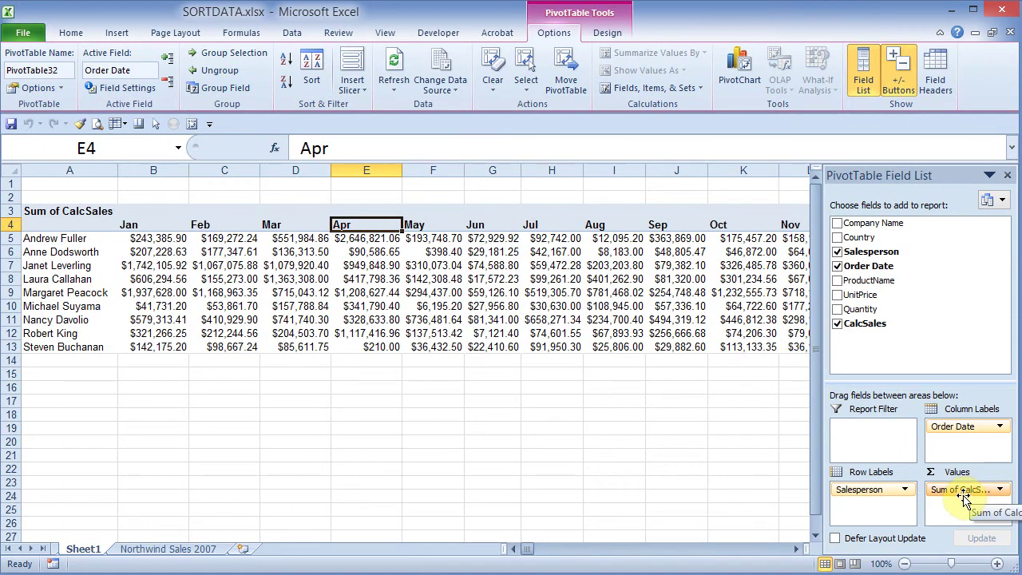
pyautogui.moveTo(963, 495); pyautogui.dragTo(924, 343)
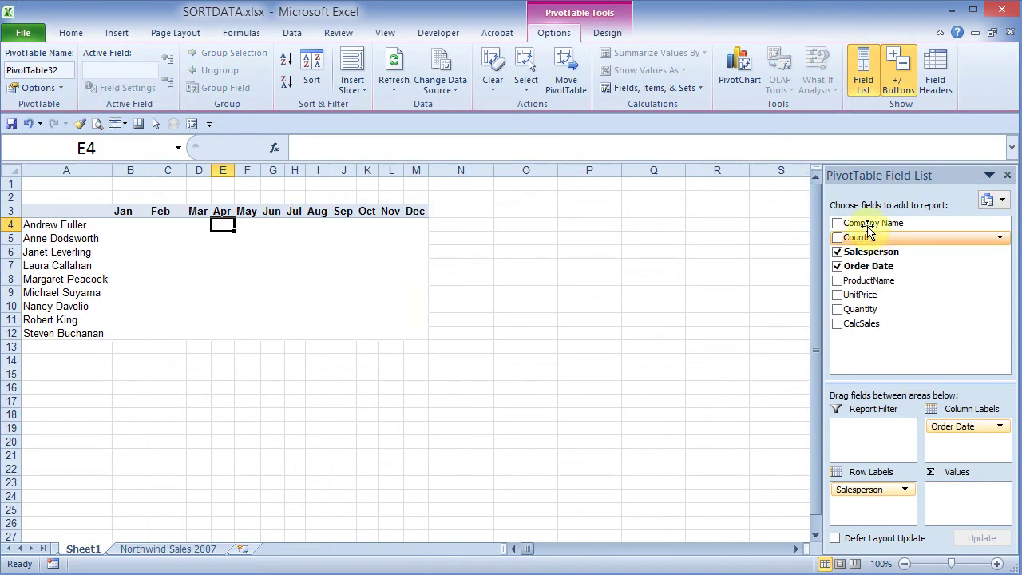
pyautogui.moveTo(853, 324); pyautogui.dragTo(952, 497)
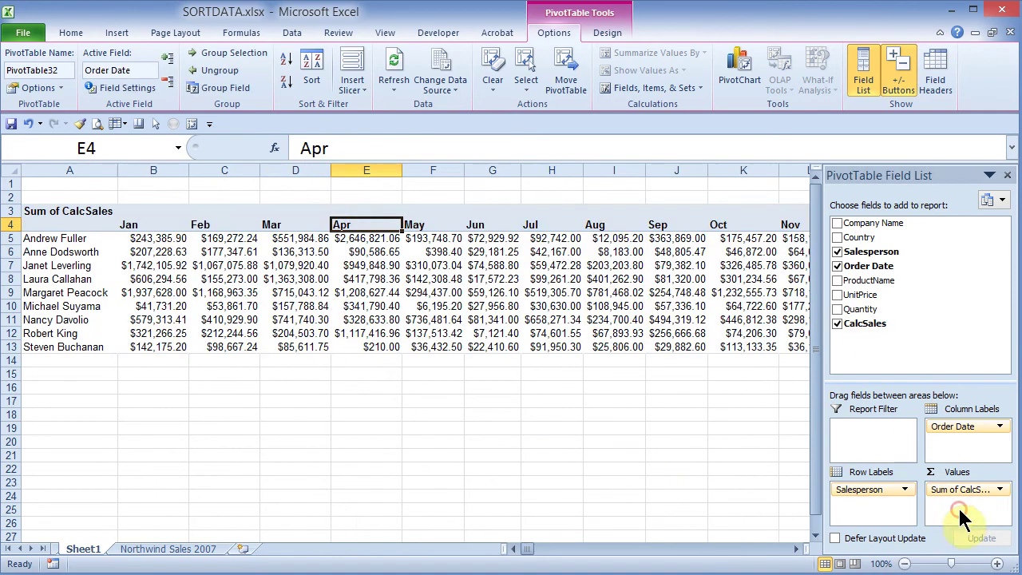
# Drill into the May total in cell F8 to list its orders on a new Sheet2
pyautogui.click(16, 280)
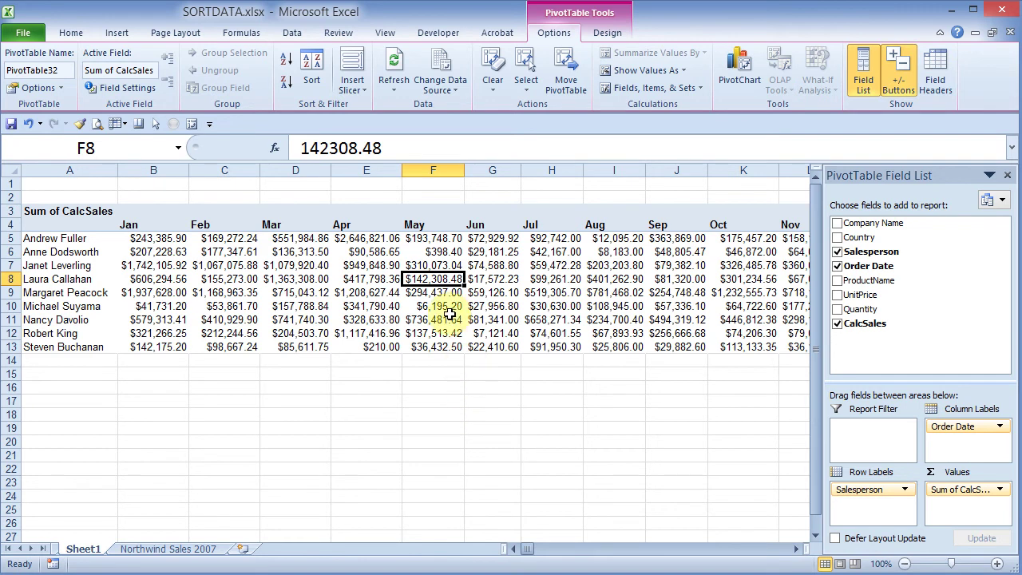
pyautogui.moveTo(432, 281)
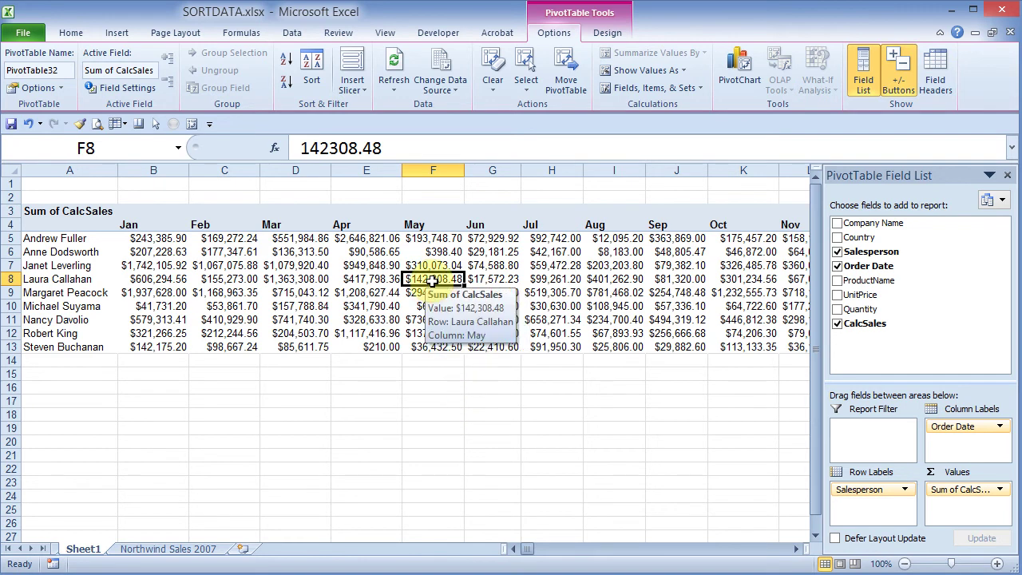
pyautogui.doubleClick(432, 281)
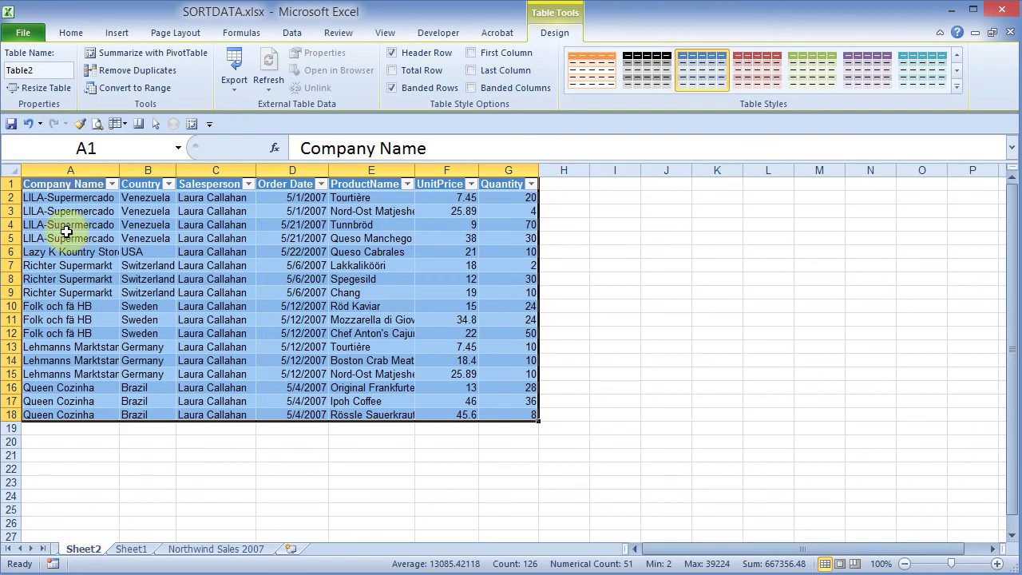
pyautogui.click(135, 550)
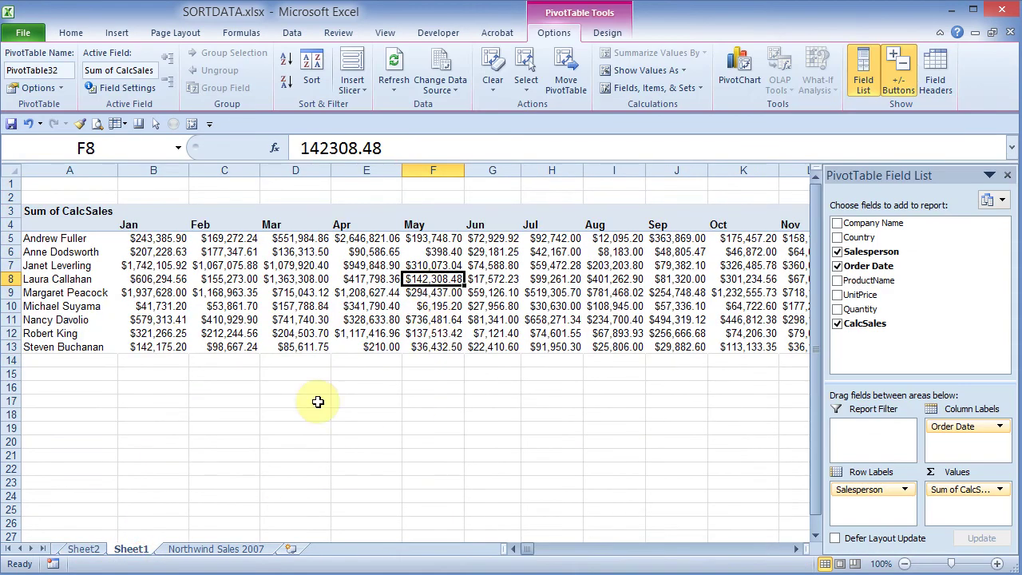
pyautogui.click(84, 550)
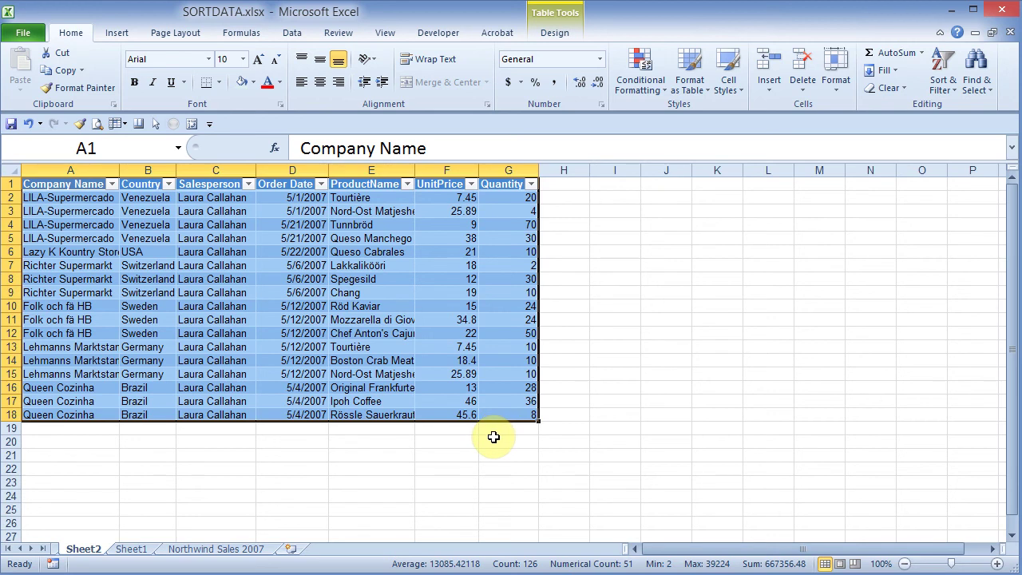
pyautogui.click(573, 194)
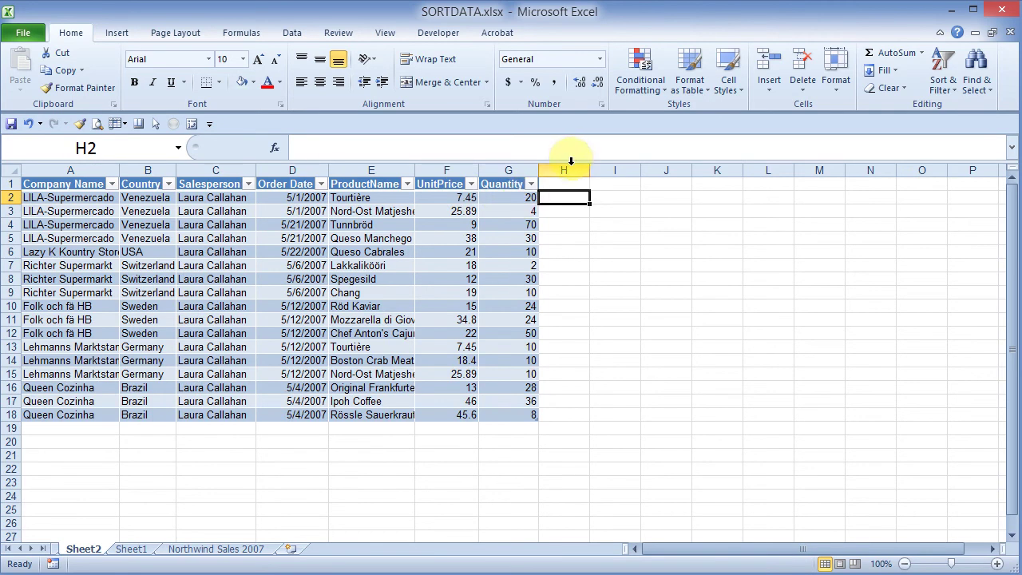
pyautogui.write('=')
pyautogui.click(457, 196)
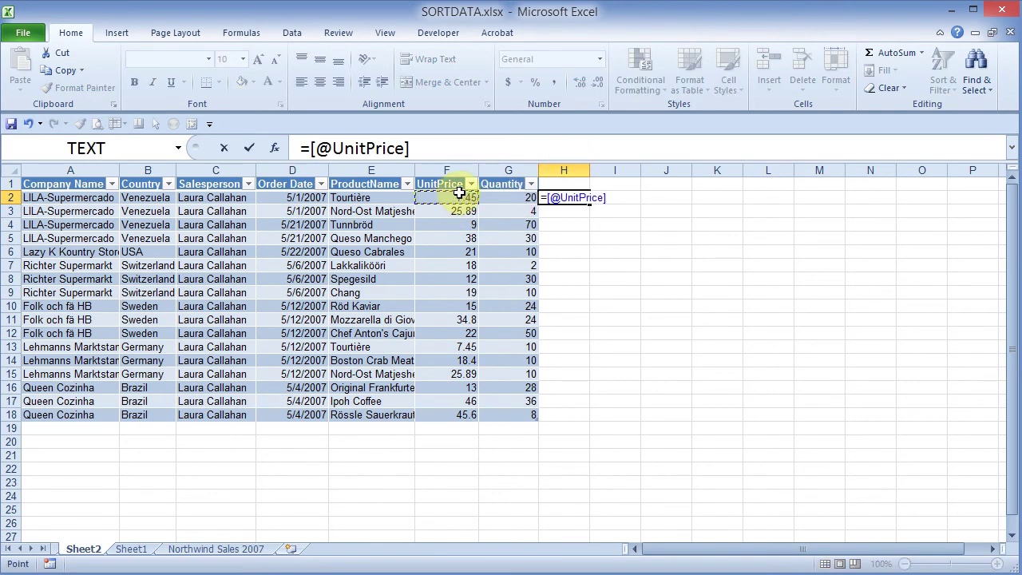
pyautogui.write('*')
pyautogui.click(502, 199)
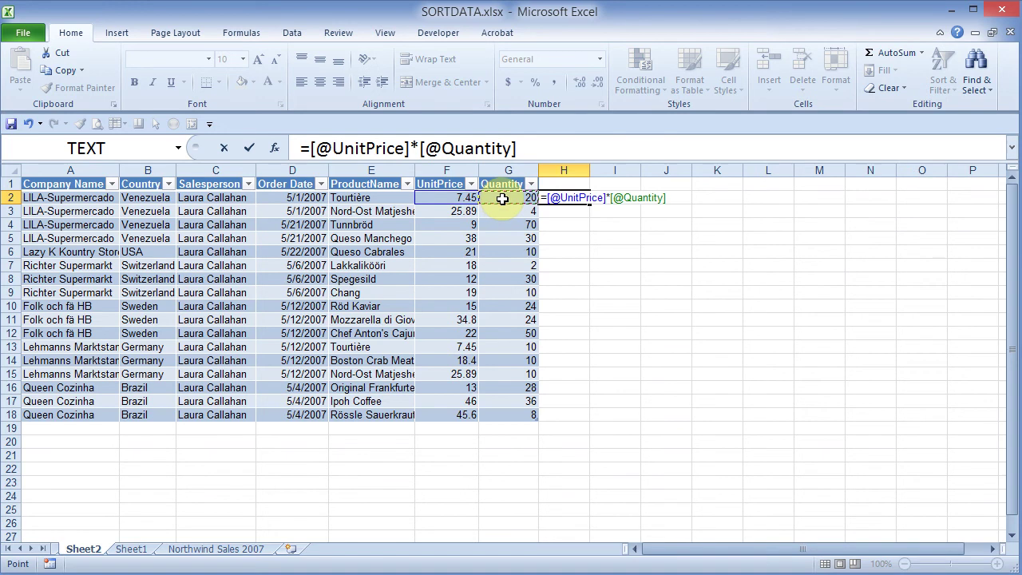
pyautogui.press('Return')
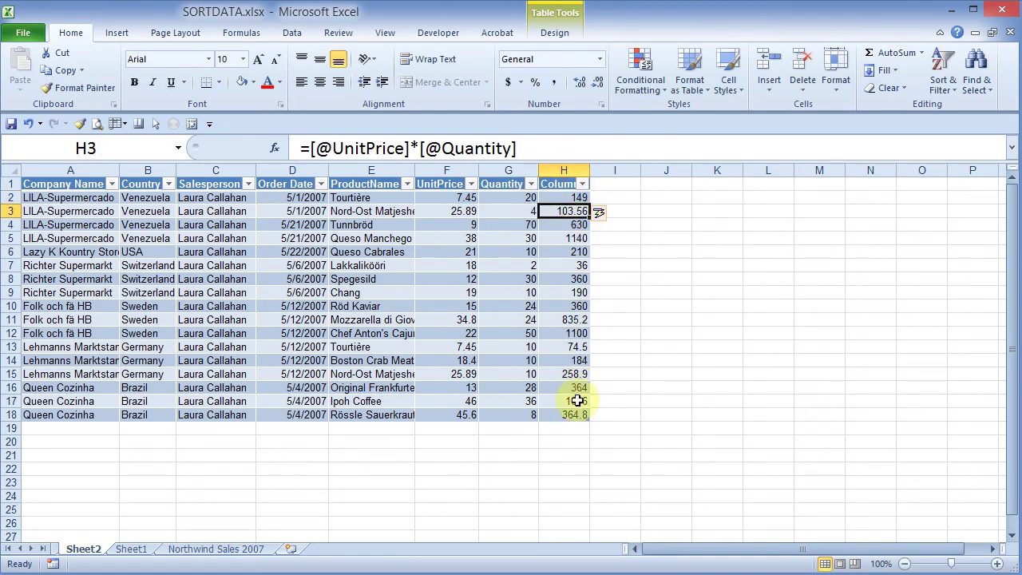
# Add a Total Row to the table, summing the new column to 8015.96
pyautogui.click(575, 429)
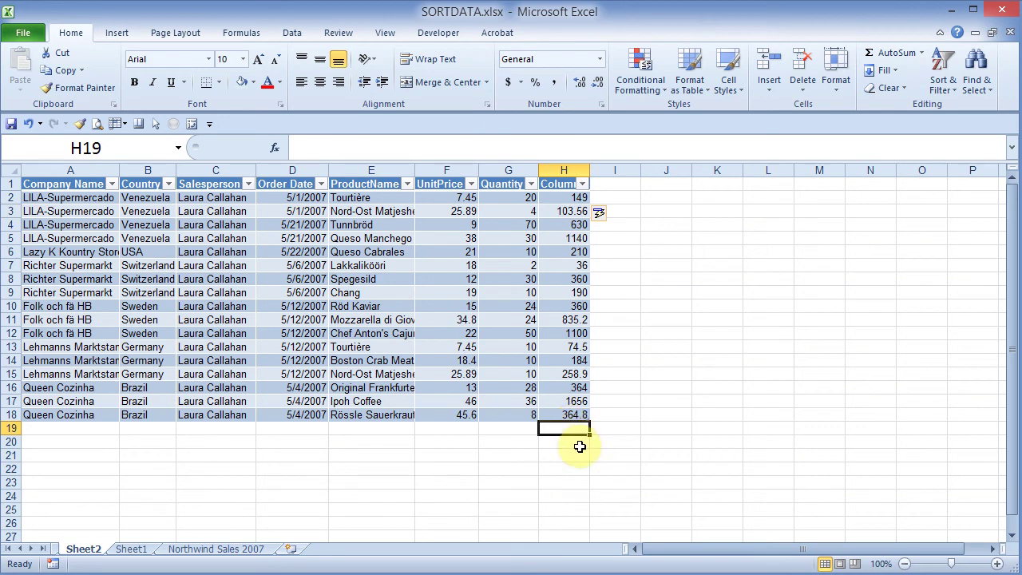
pyautogui.hotkey('ctrl', 'shift', 't')
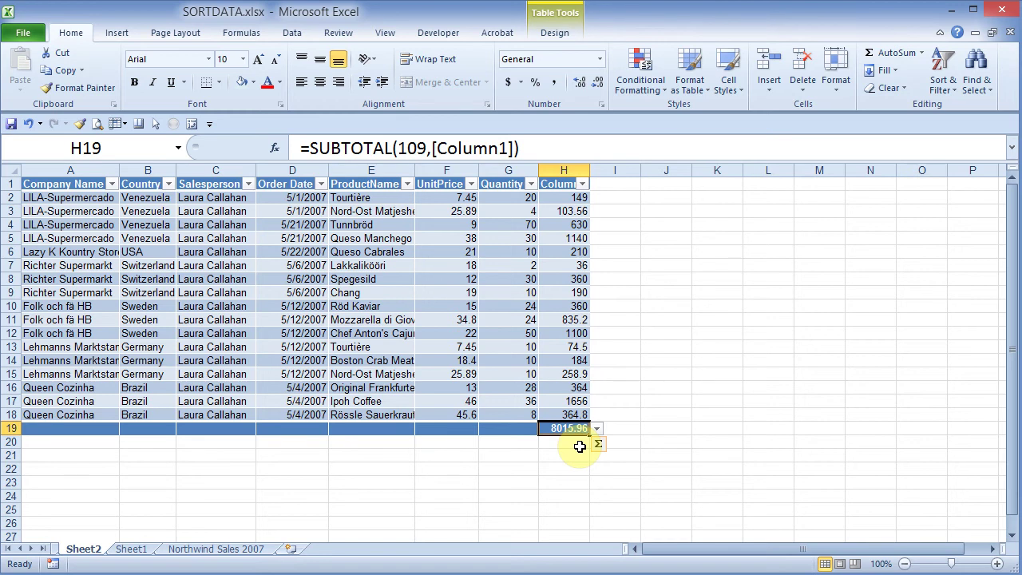
pyautogui.click(131, 548)
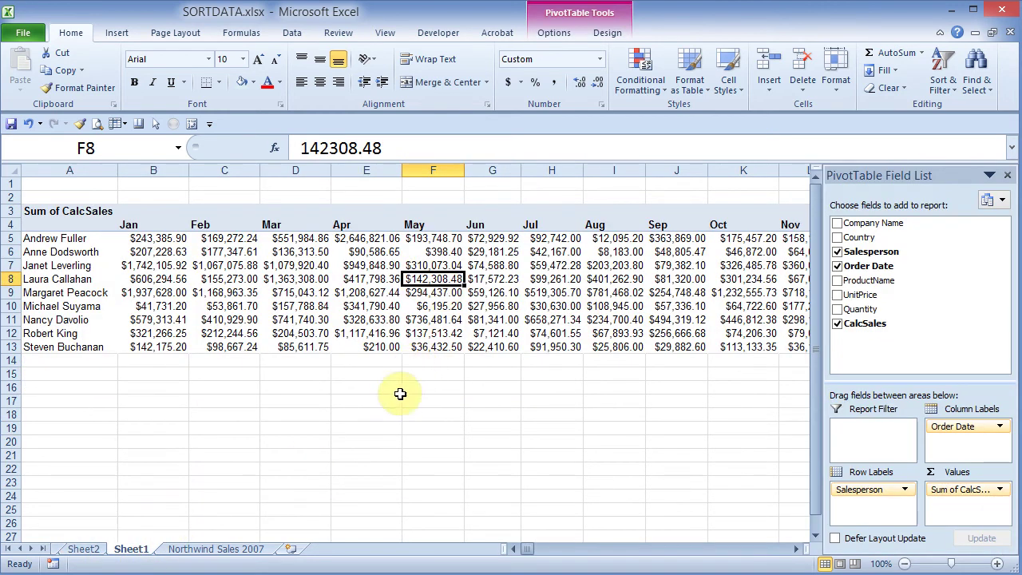
pyautogui.click(85, 548)
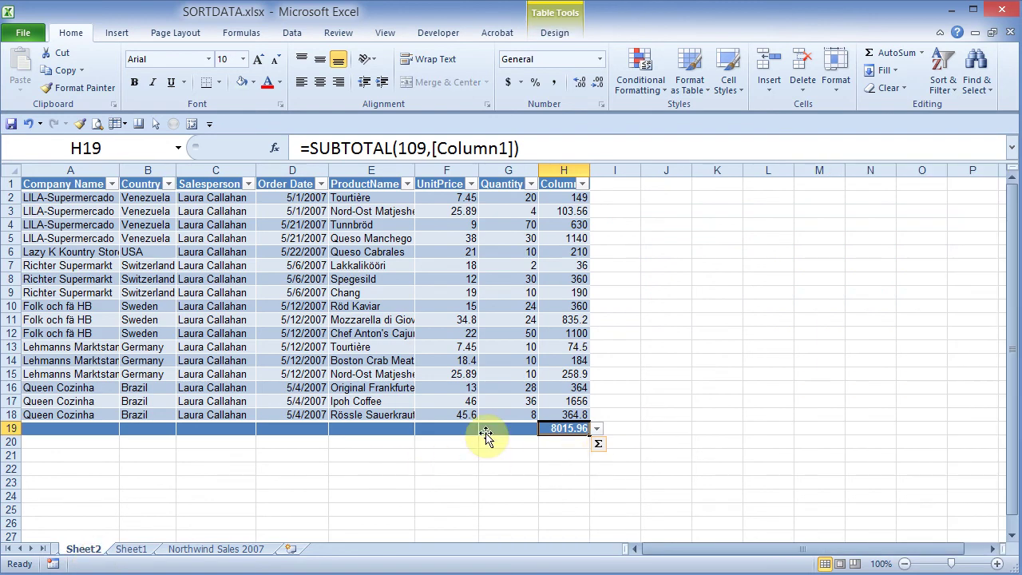
# Replace the total row with AutoSum totals of UnitPrice (378.48) and Quantity (376)
pyautogui.rightClick(494, 431)
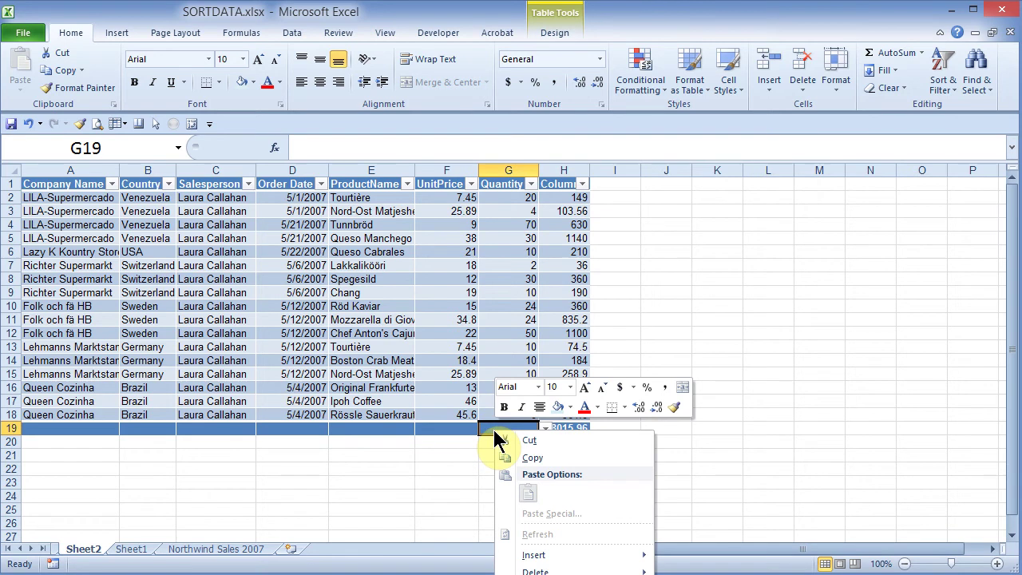
pyautogui.moveTo(537, 572)
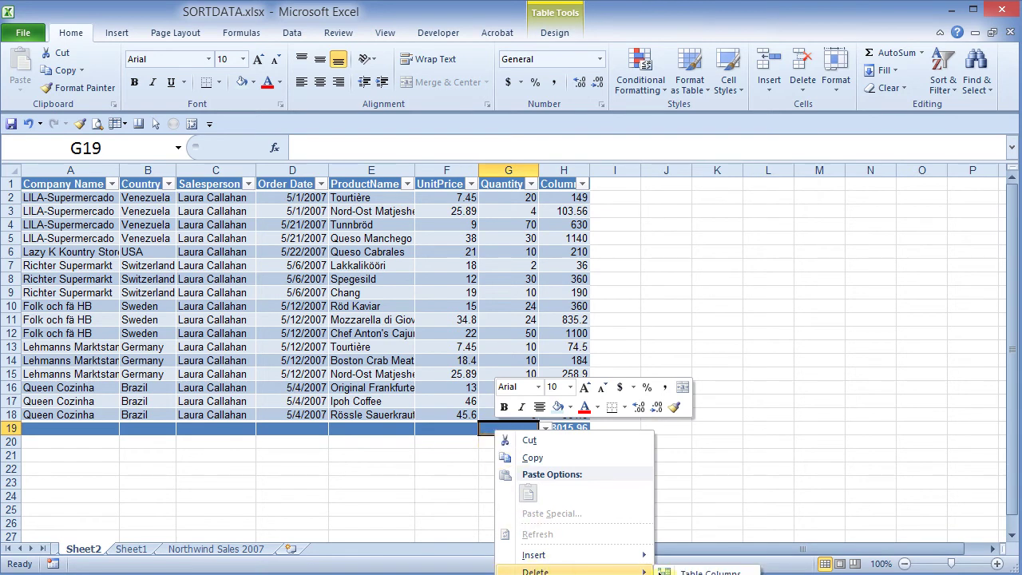
pyautogui.click(703, 574)
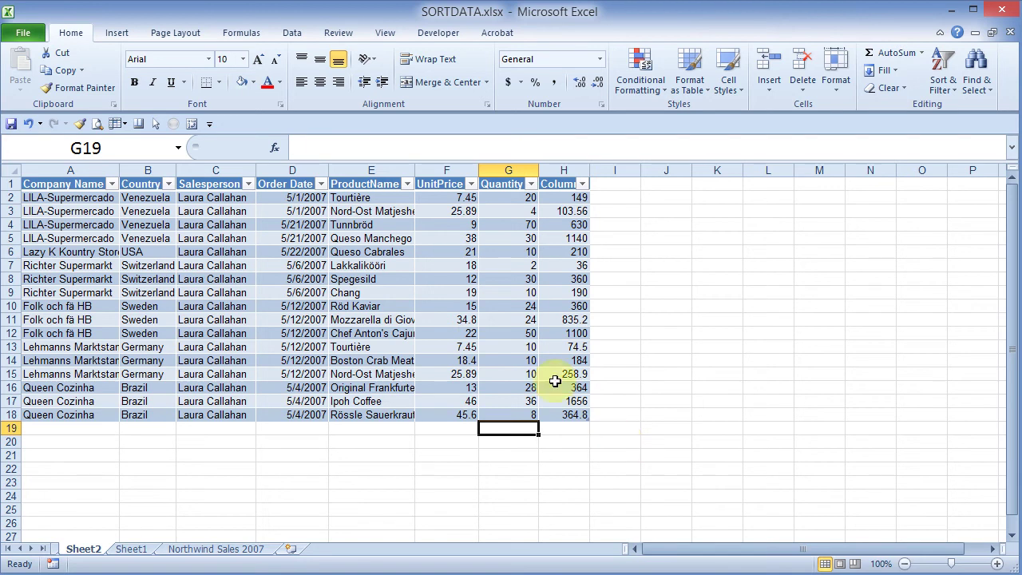
pyautogui.click(457, 433)
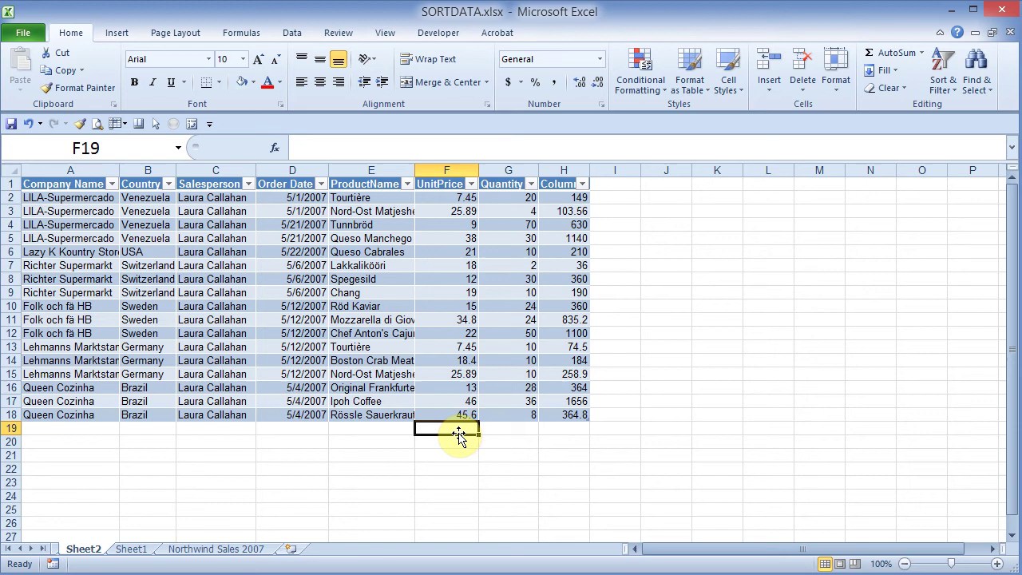
pyautogui.hotkey('alt', '=')
pyautogui.hotkey('alt', '=')
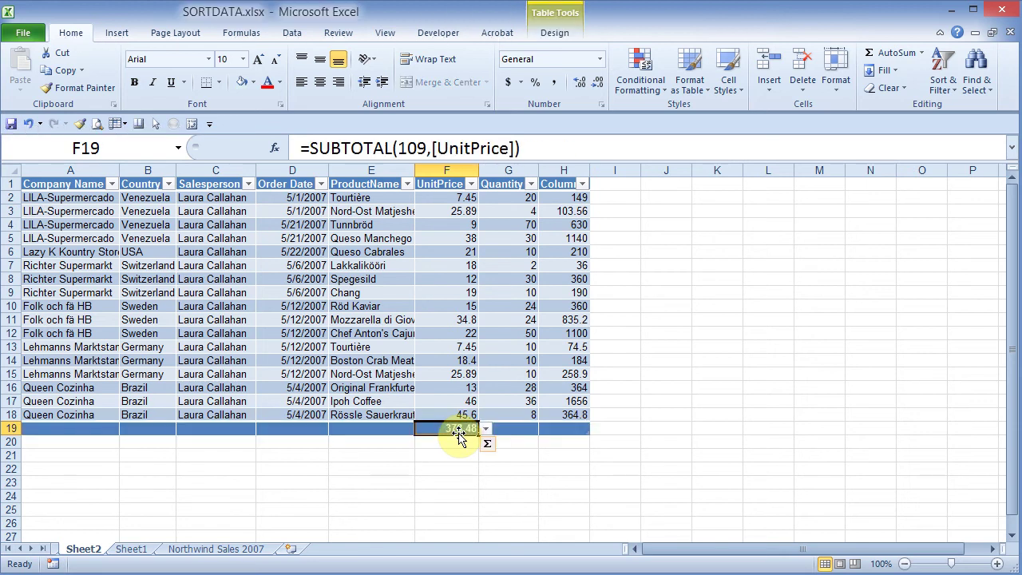
pyautogui.click(533, 427)
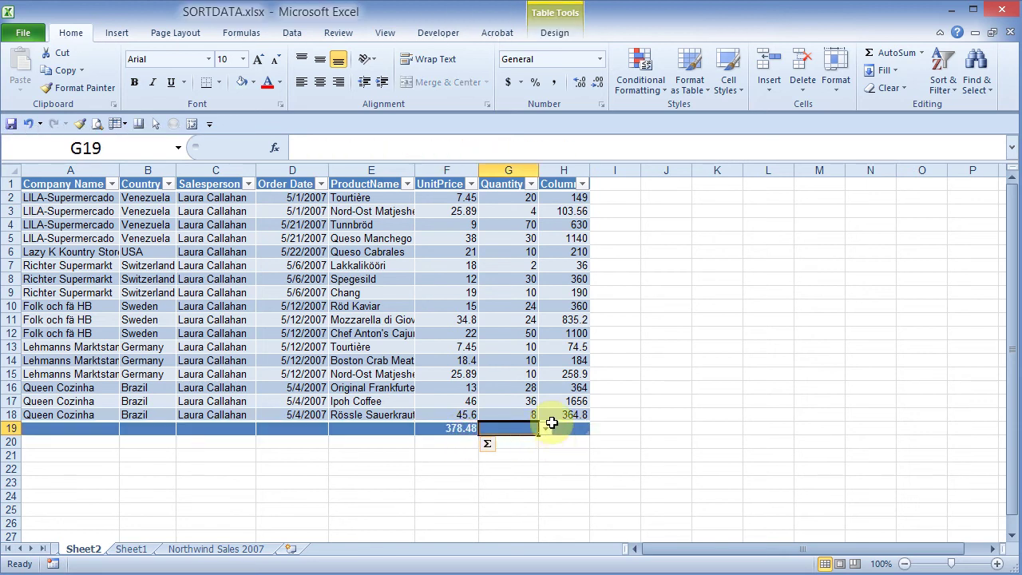
pyautogui.hotkey('alt', '=')
# In G21, multiply the UnitPrice total by the Quantity total, giving 142308.48
pyautogui.click(565, 467)
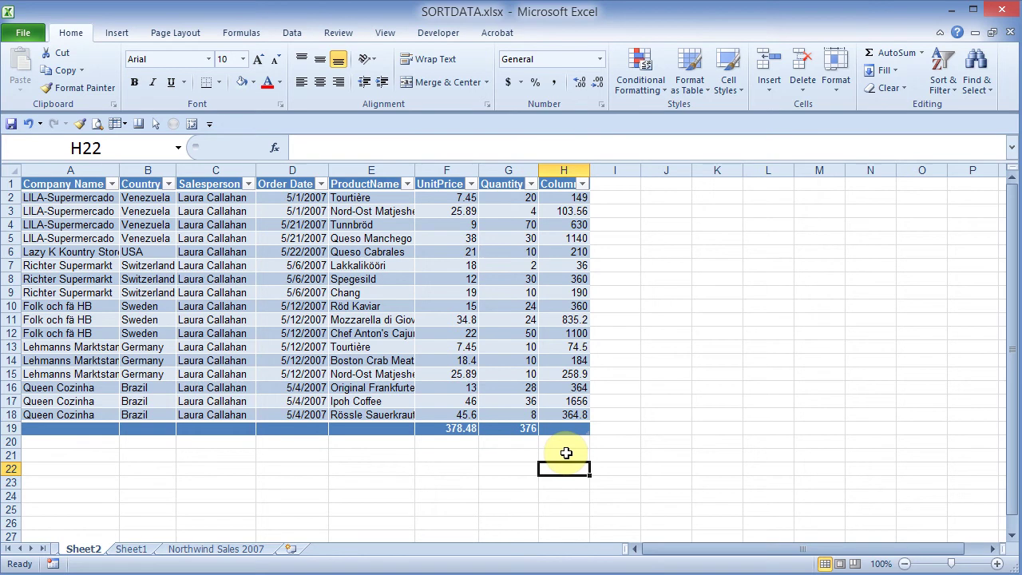
pyautogui.click(506, 454)
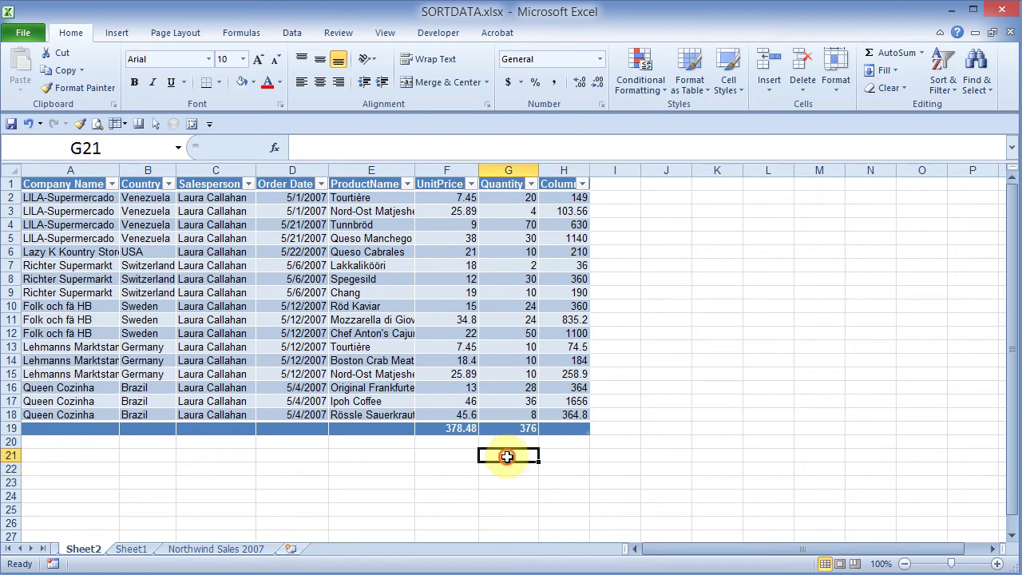
pyautogui.write('=')
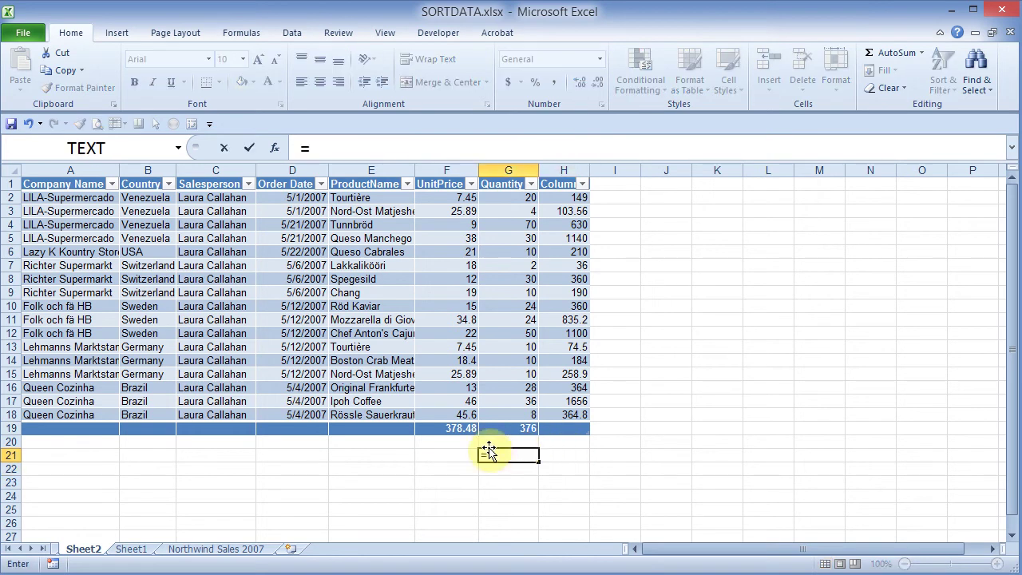
pyautogui.click(437, 430)
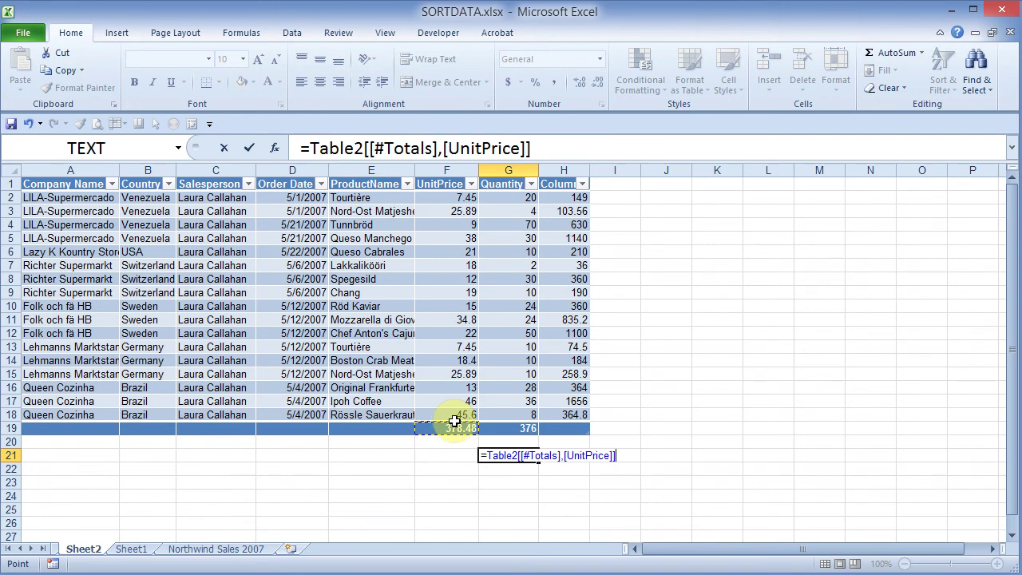
pyautogui.write('*')
pyautogui.click(502, 430)
pyautogui.press('Return')
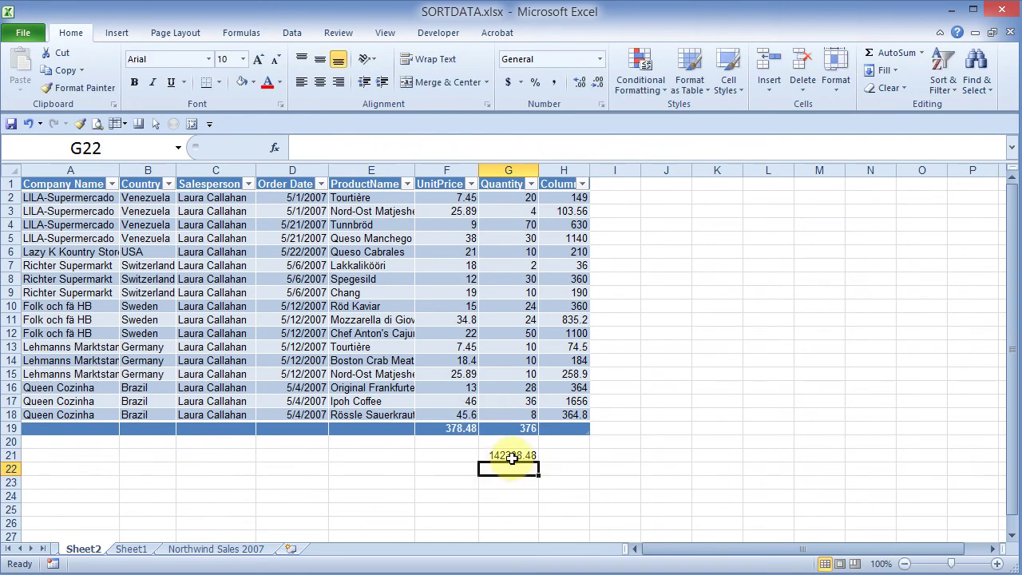
pyautogui.click(515, 454)
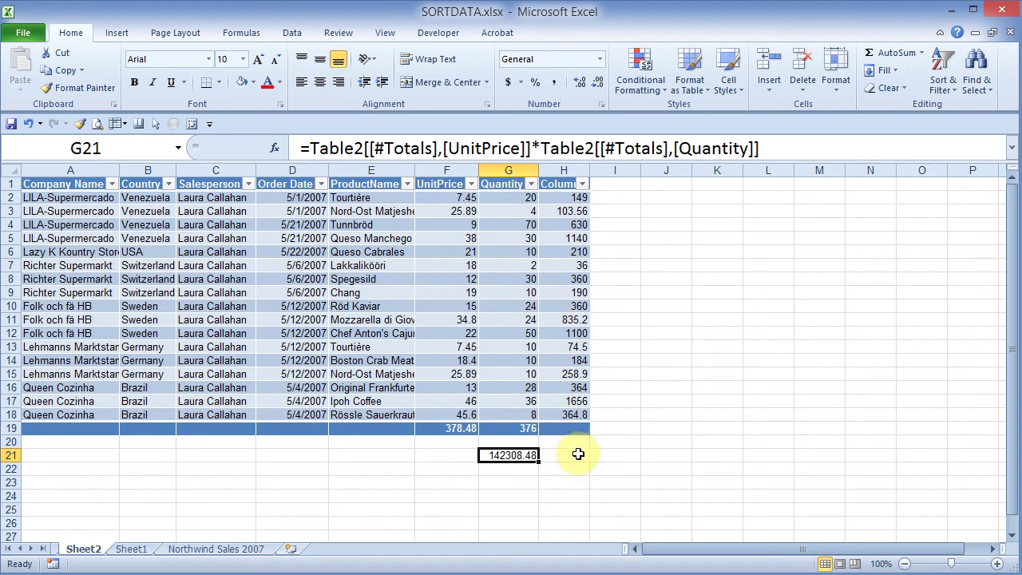
# Delete Sheet2 and remove Sum of CalcSales from the pivot's Values
pyautogui.rightClick(92, 551)
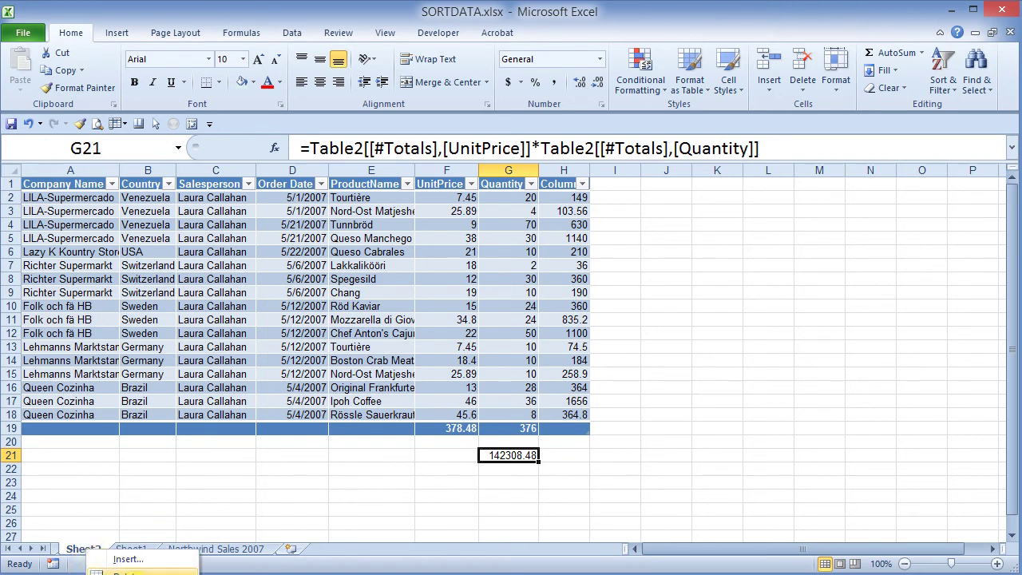
pyautogui.click(128, 573)
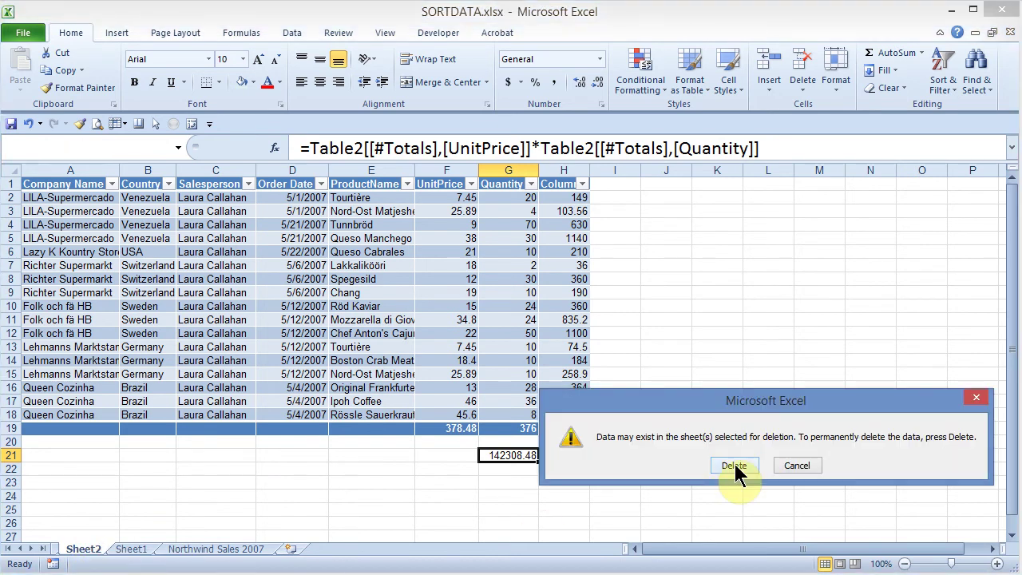
pyautogui.click(678, 467)
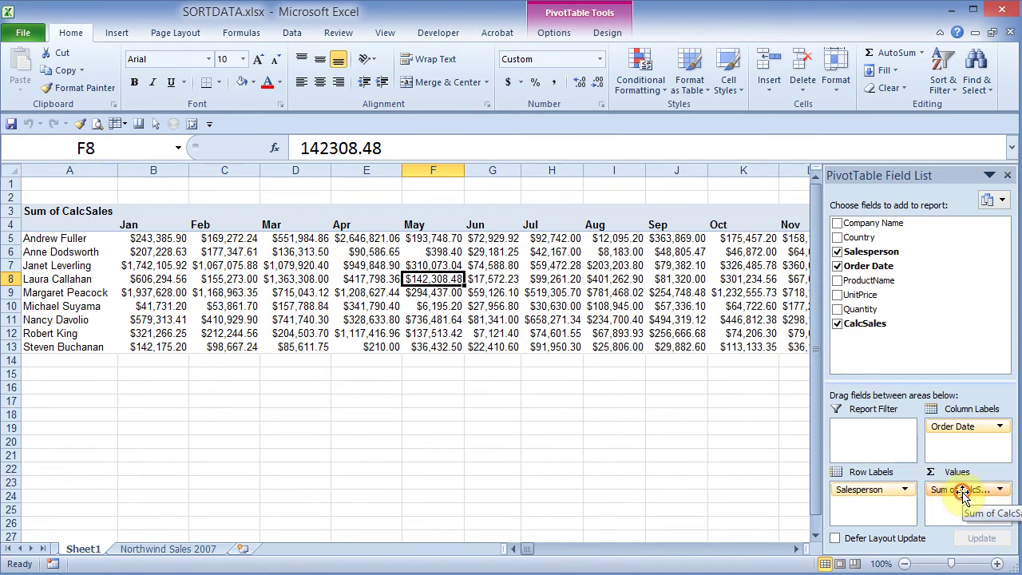
pyautogui.moveTo(962, 495); pyautogui.dragTo(890, 347)
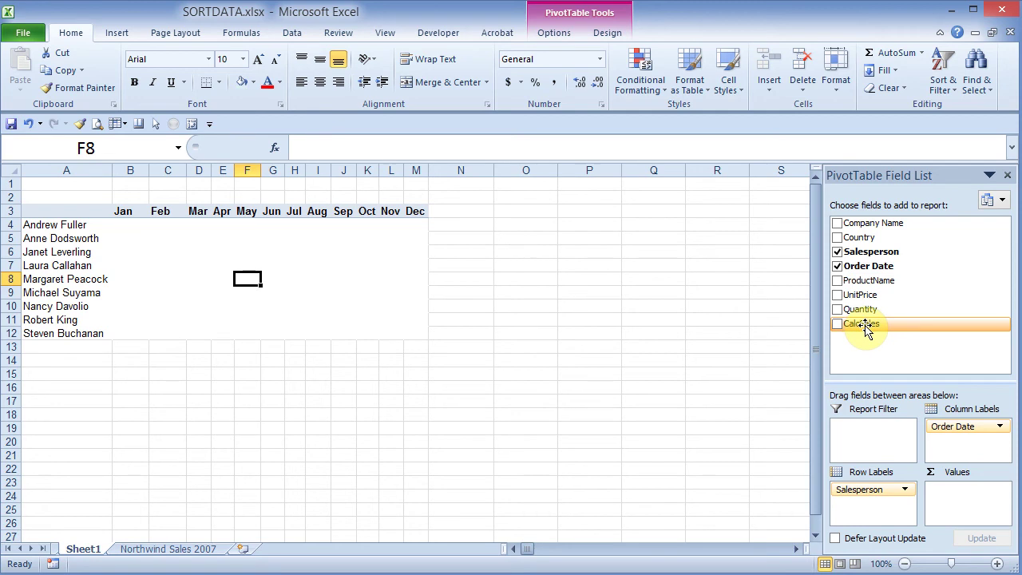
# Select CalcSales in the Calculated Field dialog and delete it
pyautogui.click(554, 34)
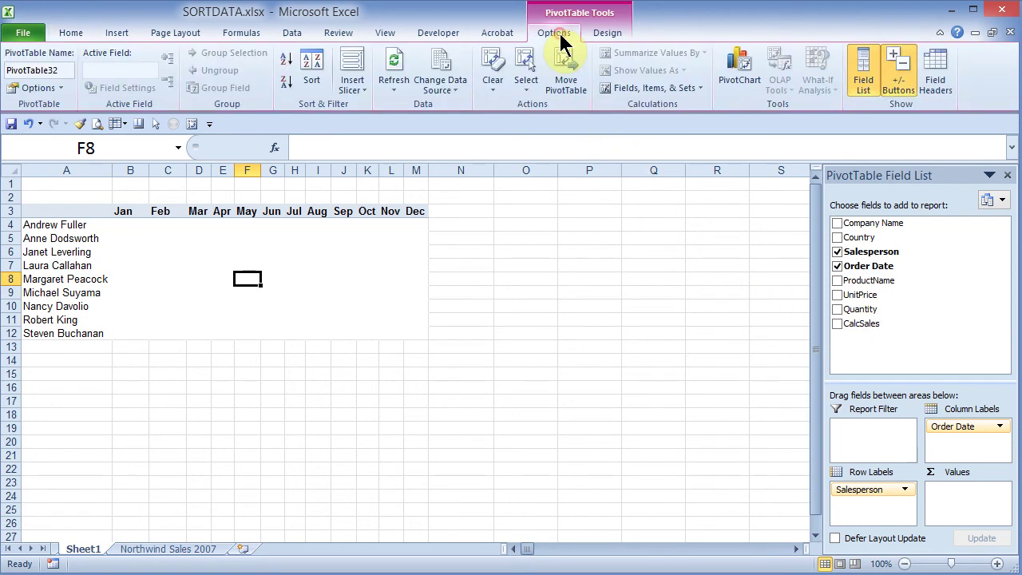
pyautogui.click(648, 87)
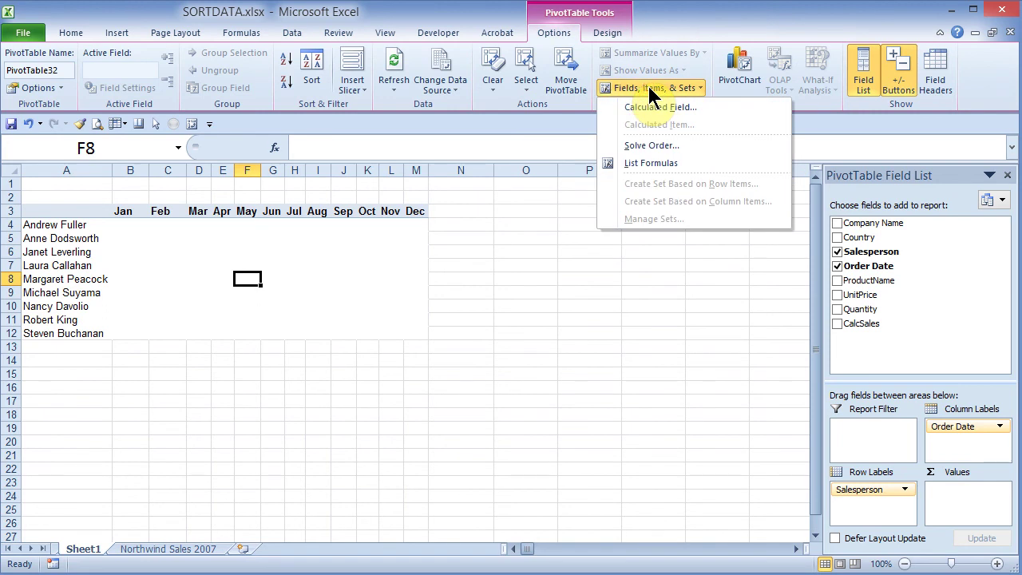
pyautogui.click(652, 109)
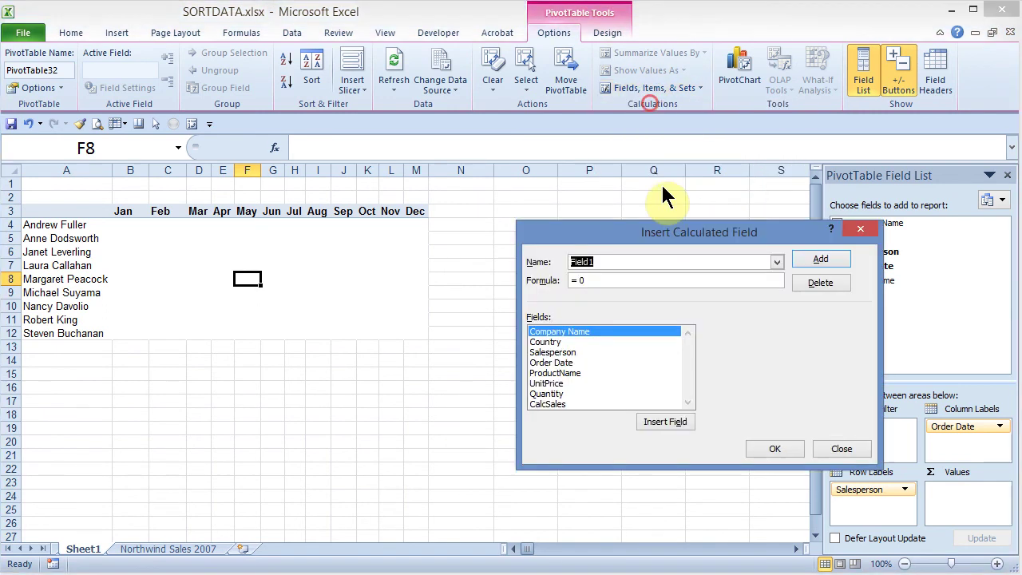
pyautogui.click(776, 262)
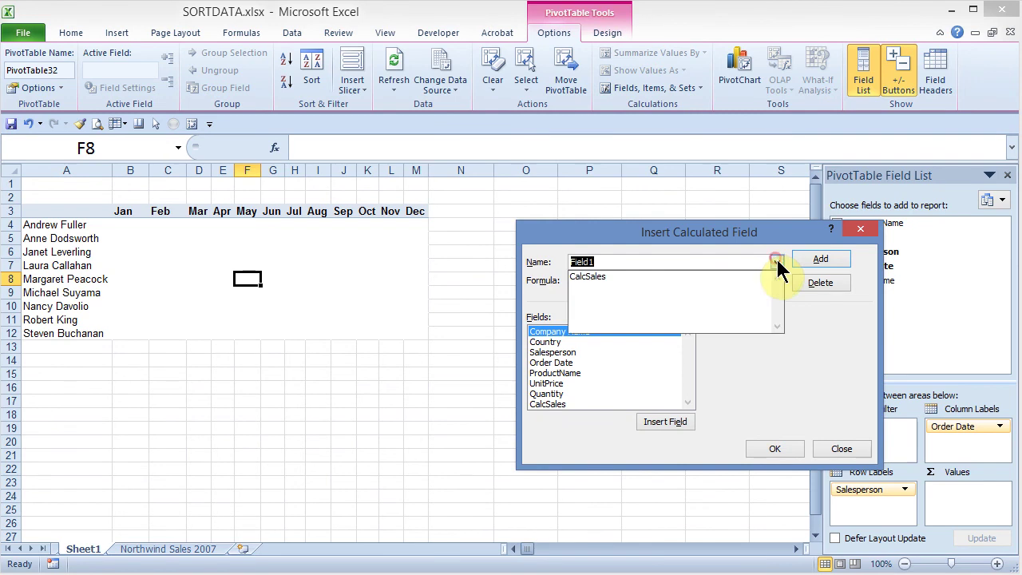
pyautogui.click(608, 276)
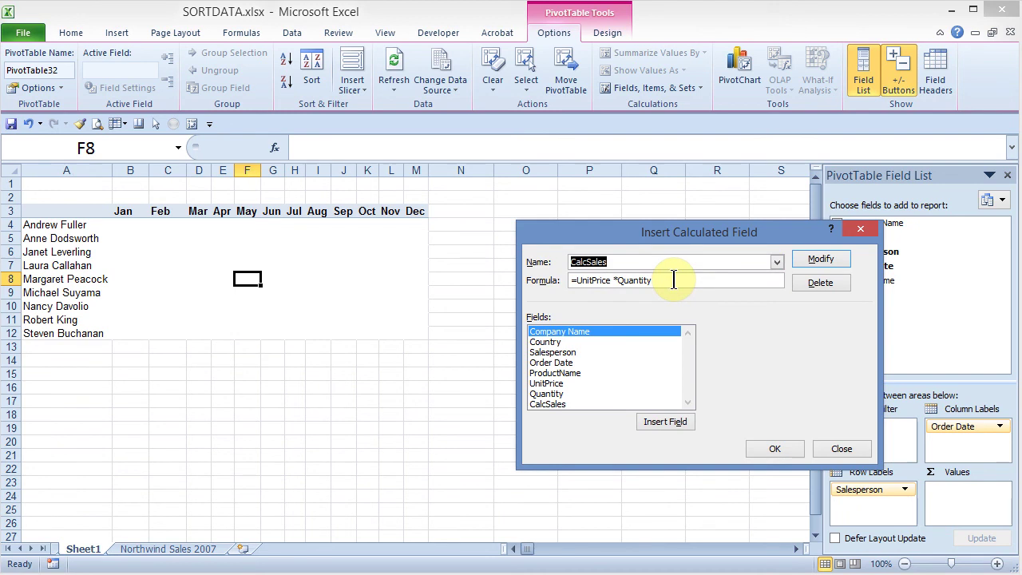
pyautogui.click(832, 285)
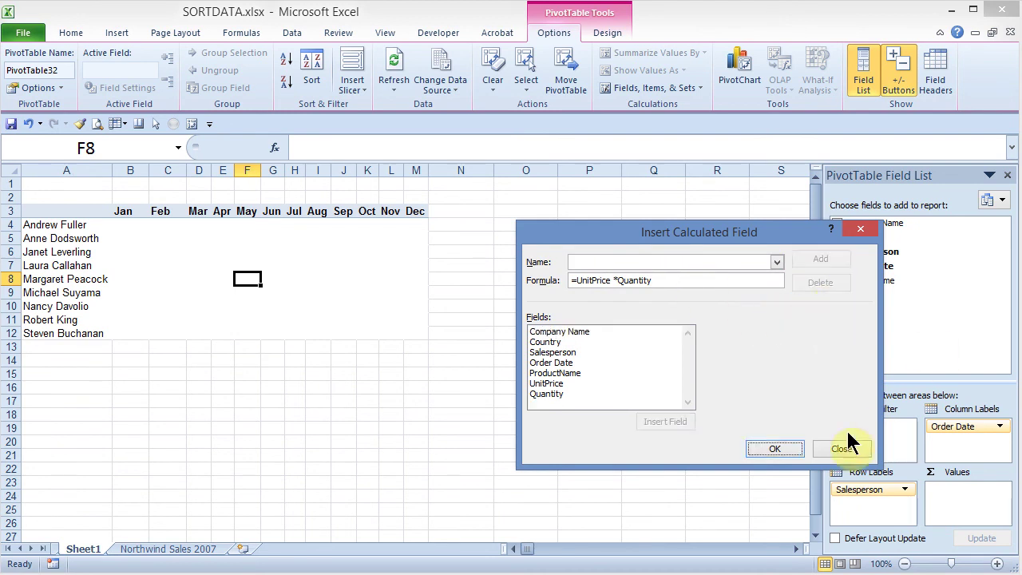
pyautogui.click(778, 447)
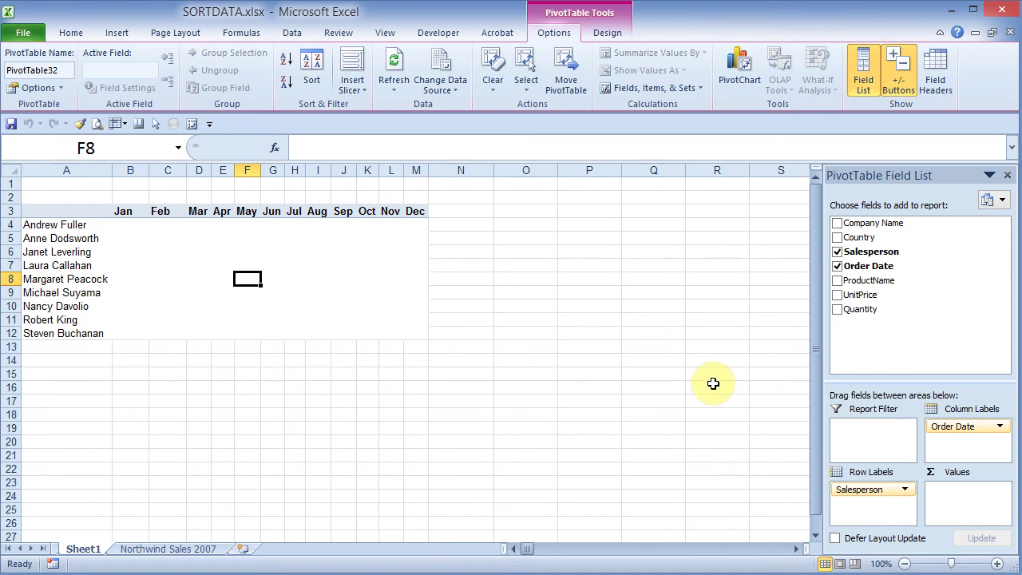
# On Northwind Sales 2007, insert a table column right of Quantity and name it Sales
pyautogui.click(169, 550)
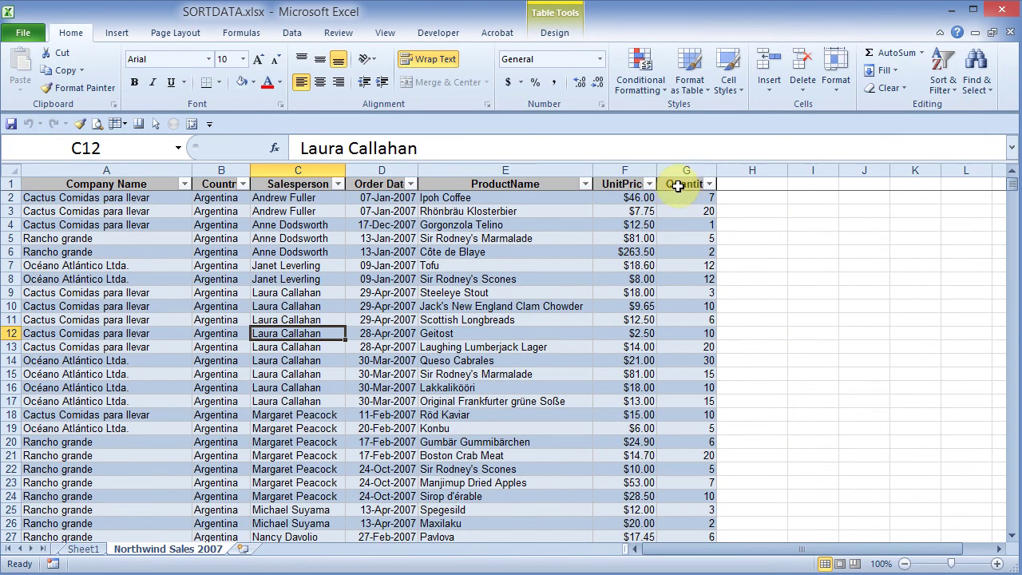
pyautogui.rightClick(678, 186)
pyautogui.moveTo(831, 313)
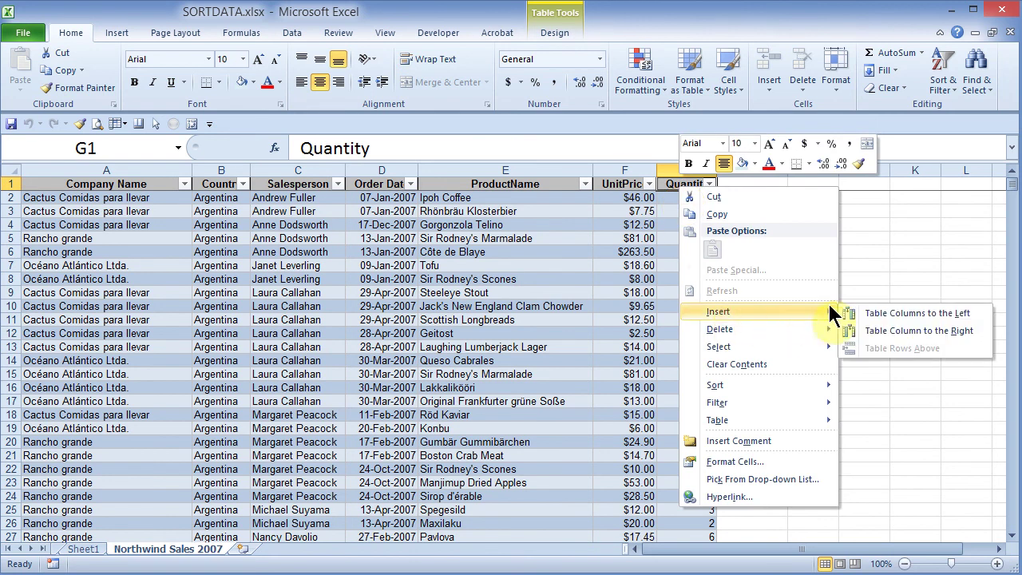
pyautogui.click(884, 329)
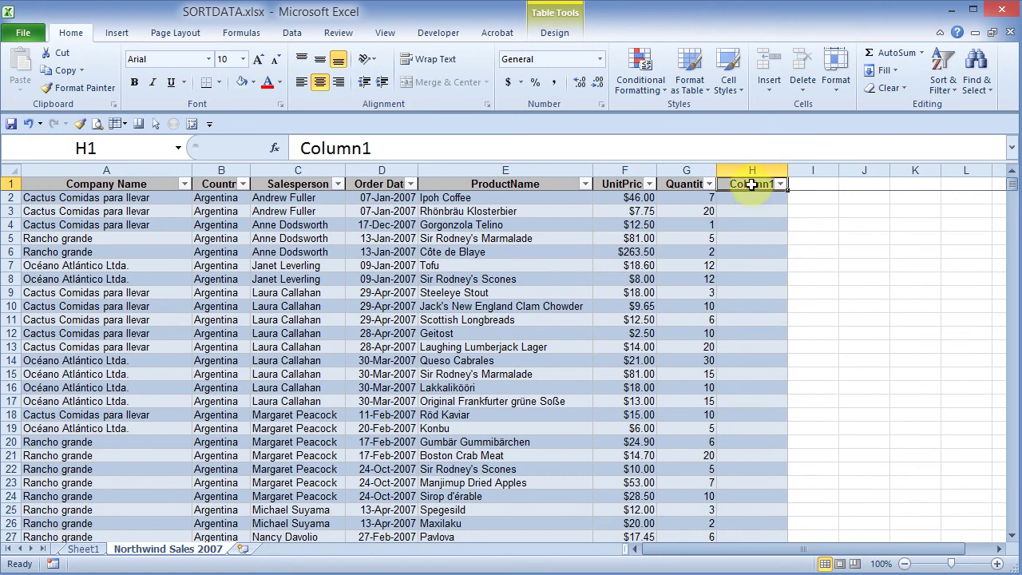
pyautogui.doubleClick(752, 190)
pyautogui.doubleClick(751, 190)
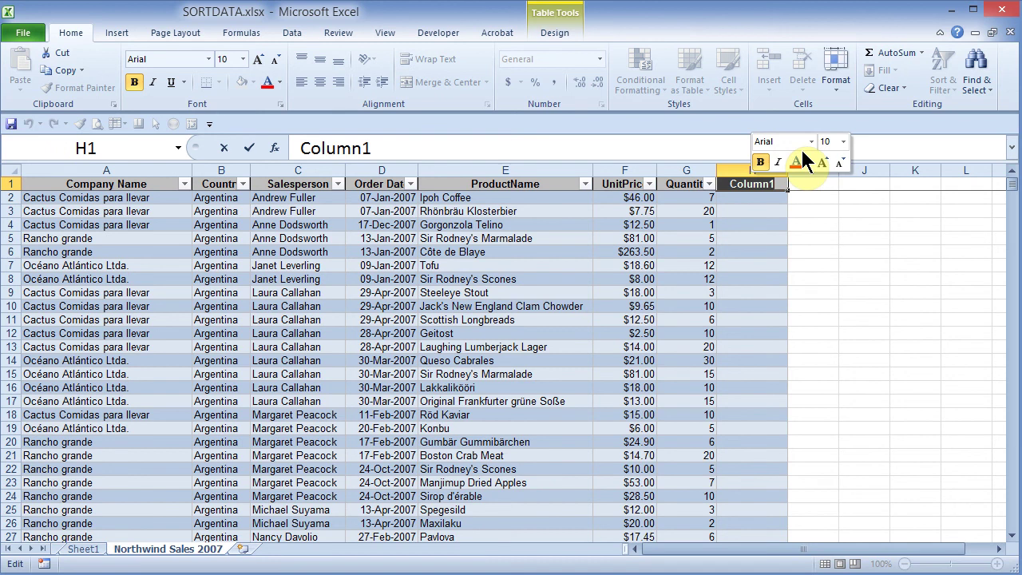
pyautogui.write('Sales')
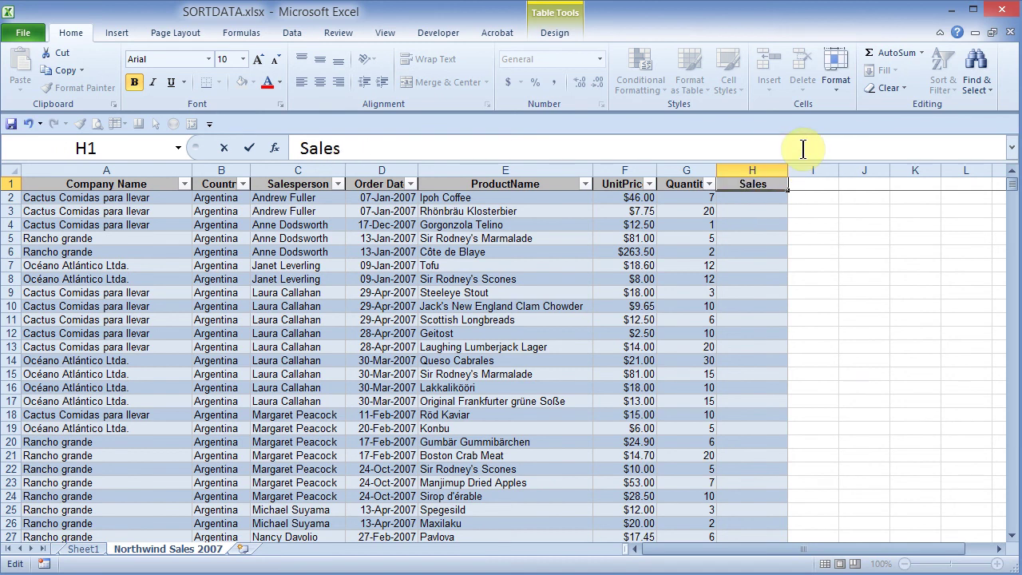
pyautogui.press('Return')
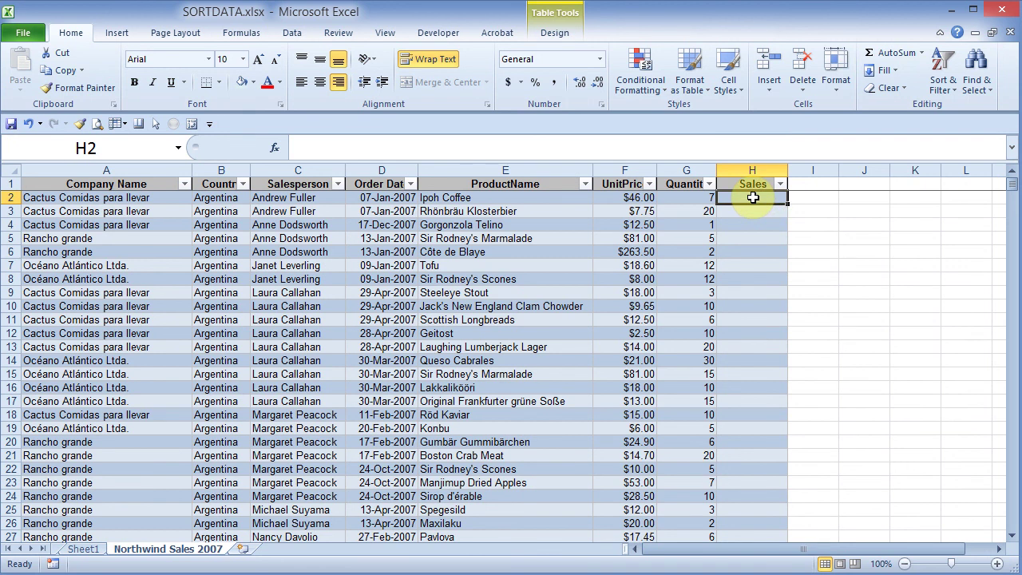
pyautogui.write('=')
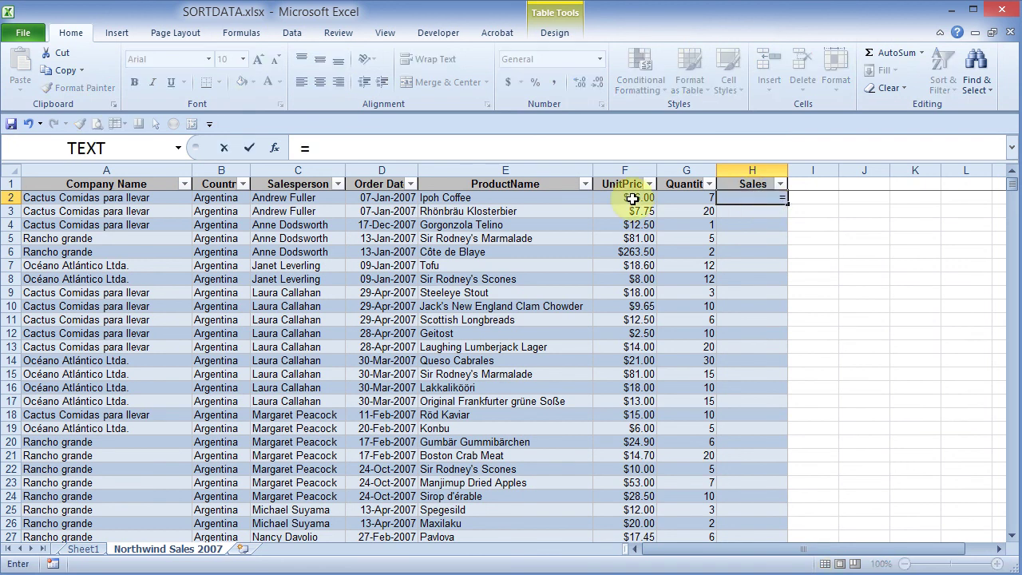
pyautogui.click(632, 199)
pyautogui.write('*')
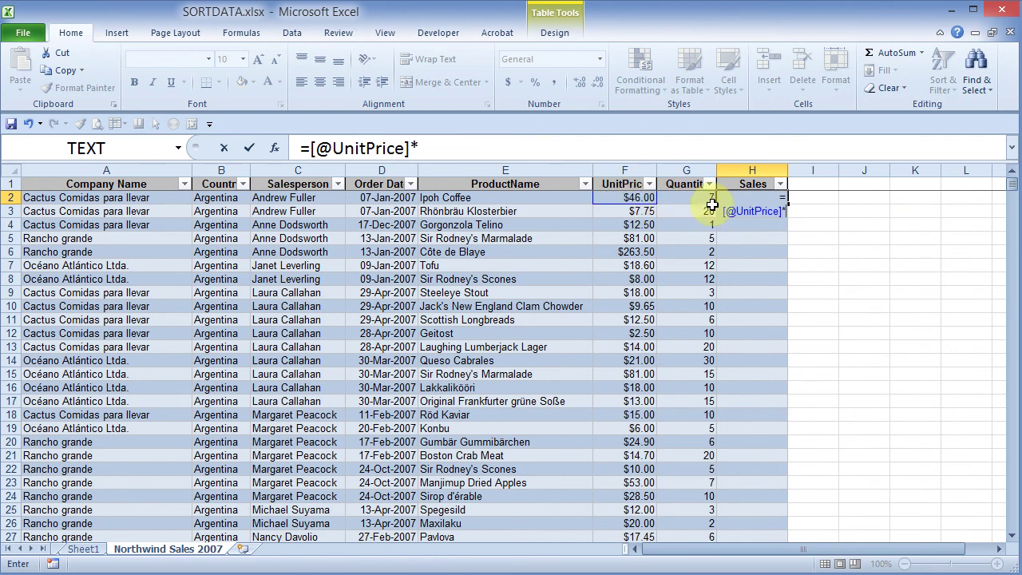
pyautogui.click(686, 199)
pyautogui.press('Return')
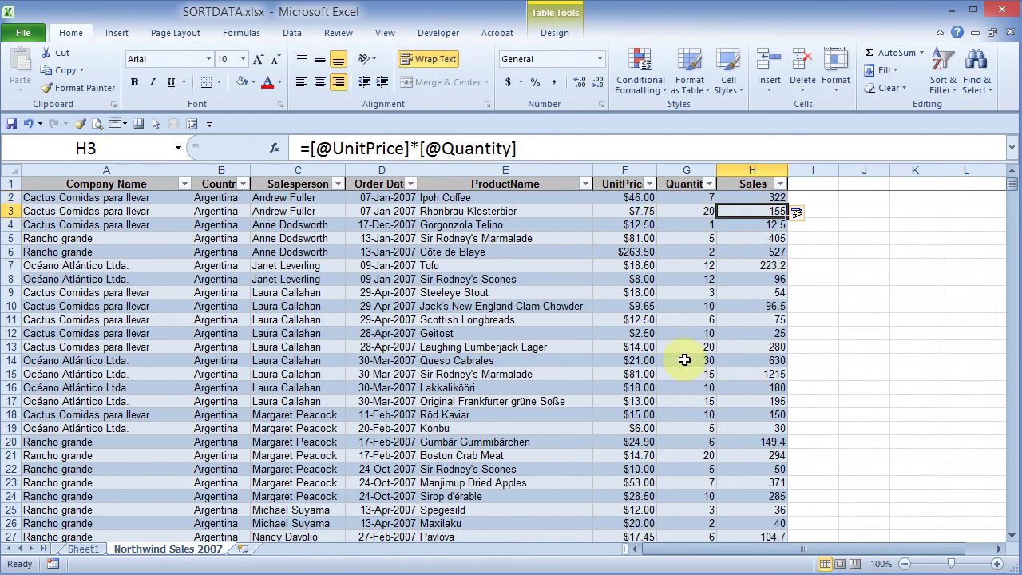
# Refresh all data for the pivot table on Sheet1 so the Sales field appears
pyautogui.click(88, 549)
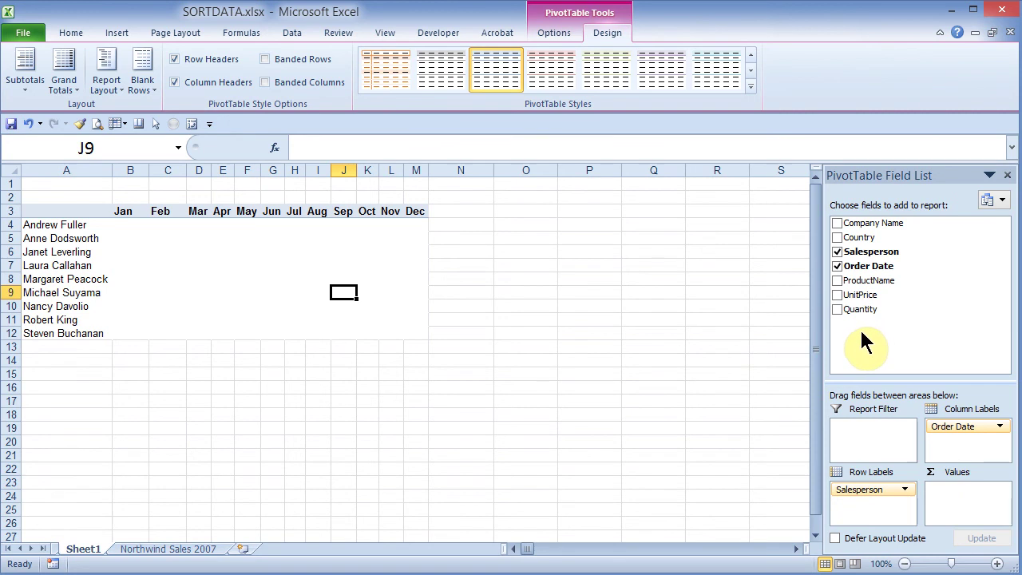
pyautogui.click(556, 35)
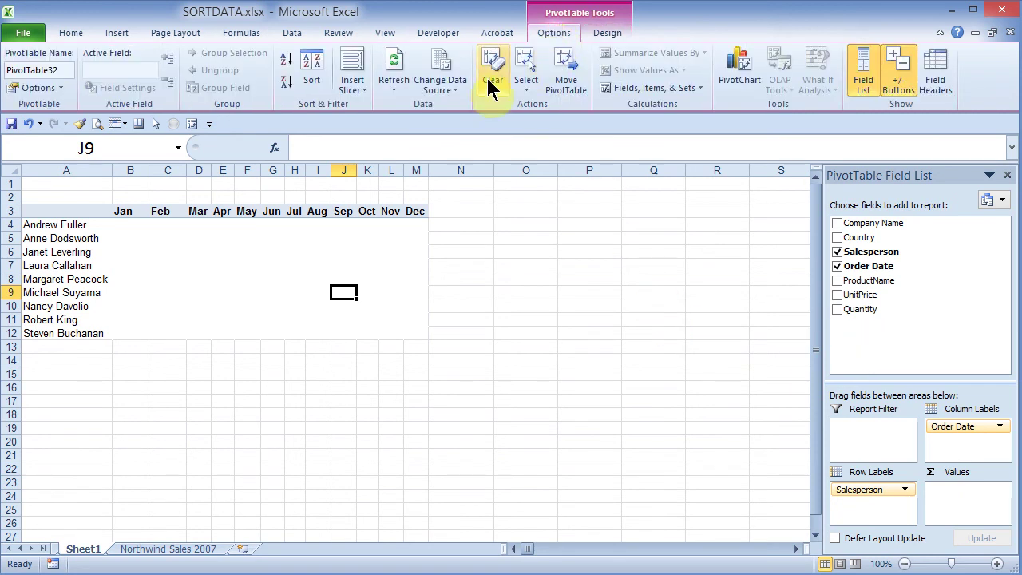
pyautogui.click(395, 81)
pyautogui.click(429, 125)
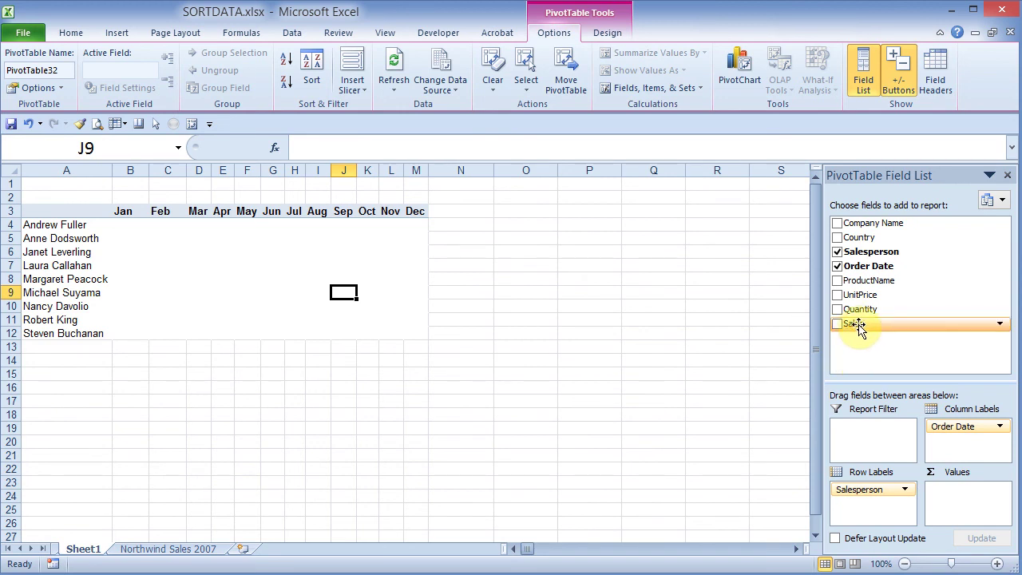
# Add Sales to the pivot Values and check one salesperson's May total (F8 = 8015.96)
pyautogui.moveTo(859, 328); pyautogui.dragTo(964, 505)
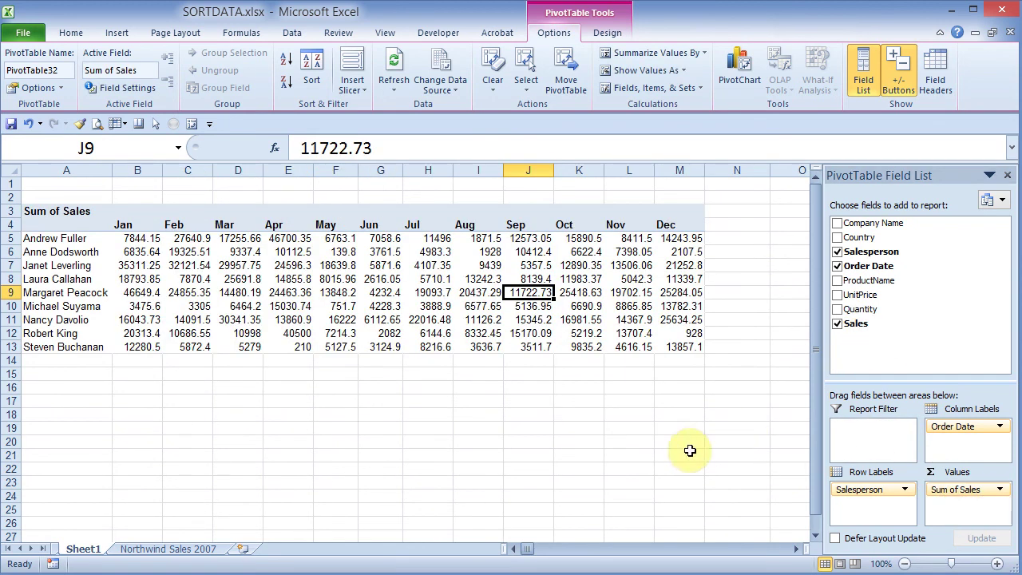
pyautogui.click(11, 279)
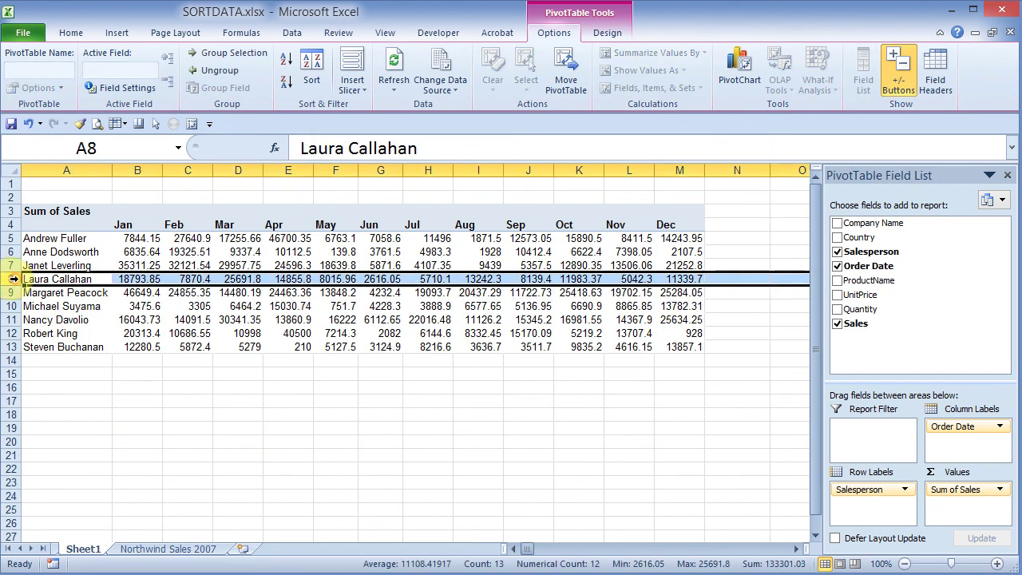
pyautogui.click(341, 170)
pyautogui.click(335, 279)
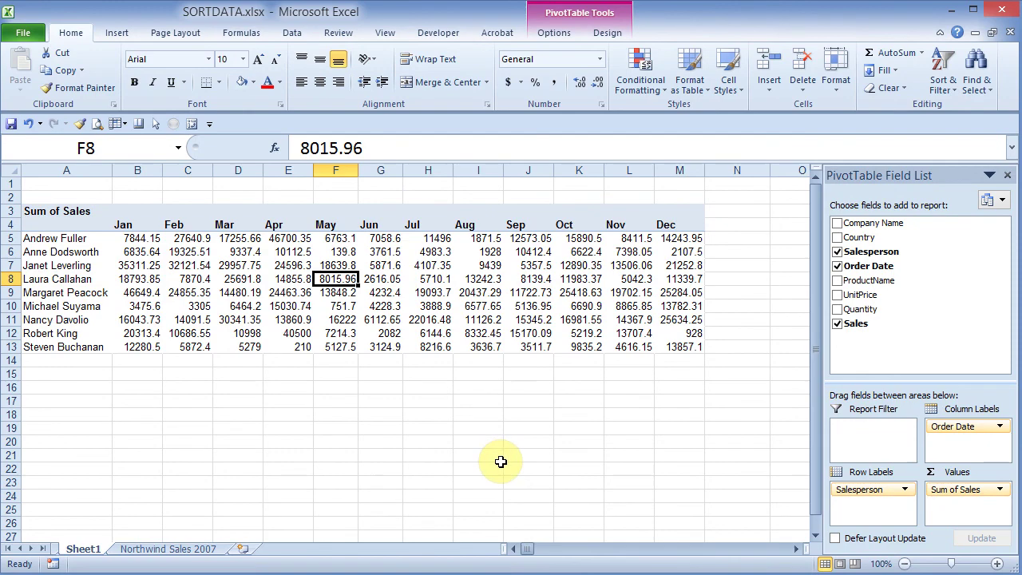